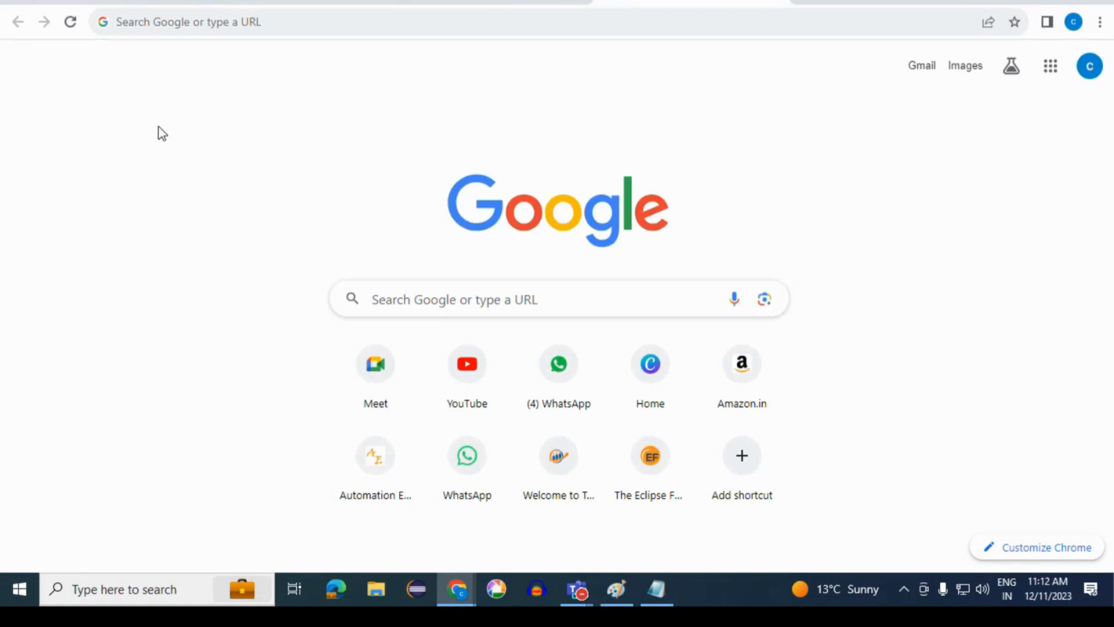
- Search the web for "xampp download for windows"
left_click(455, 19)
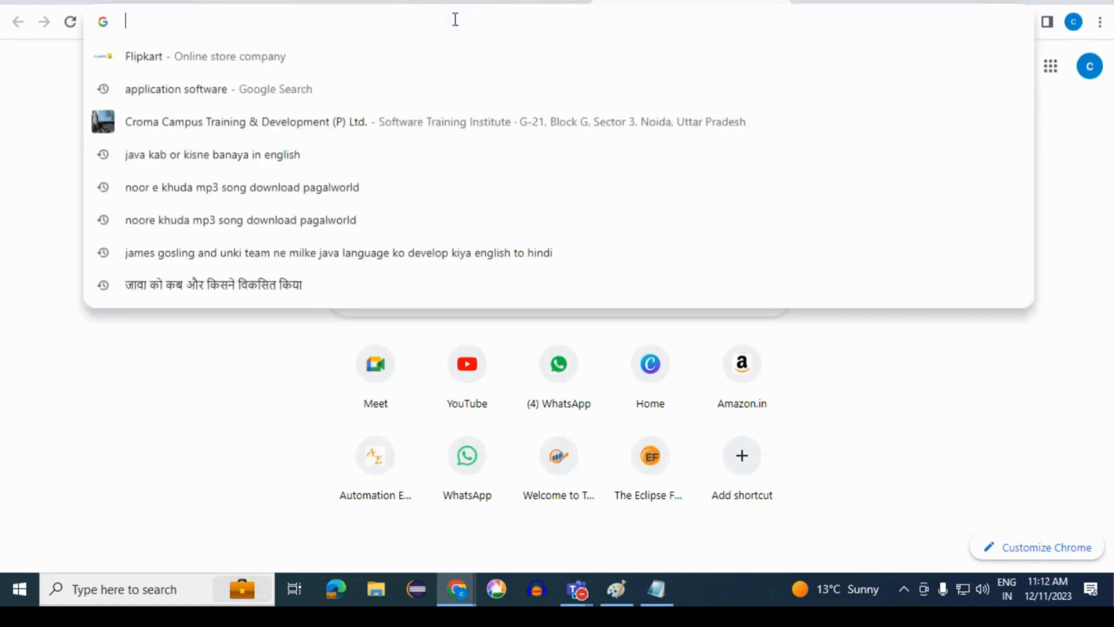
type("xampp")
key("BackSpace")
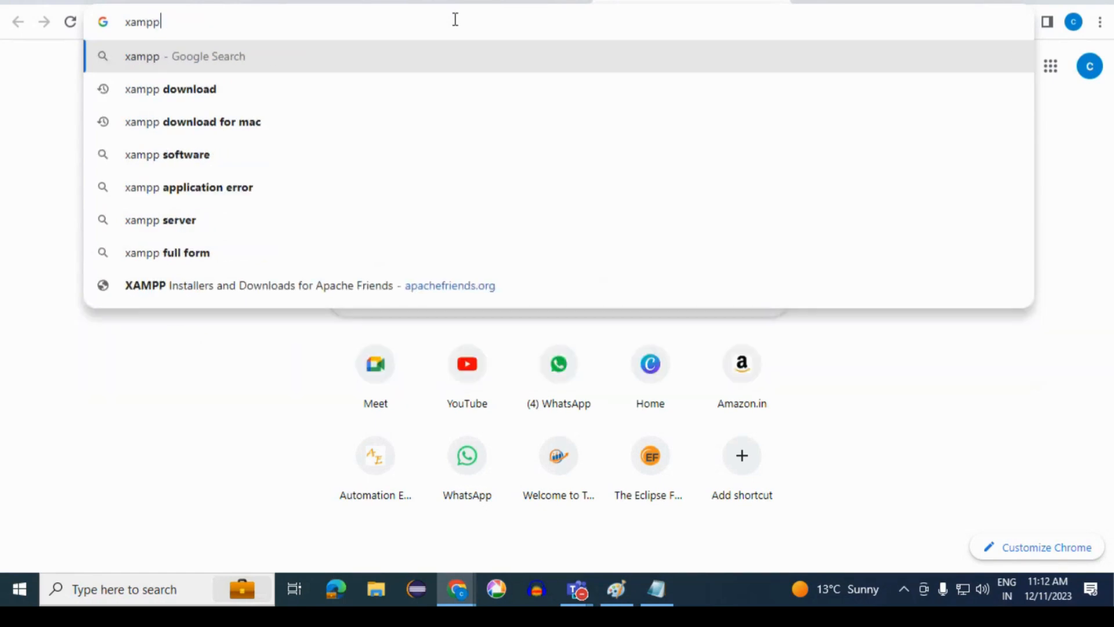
type("download")
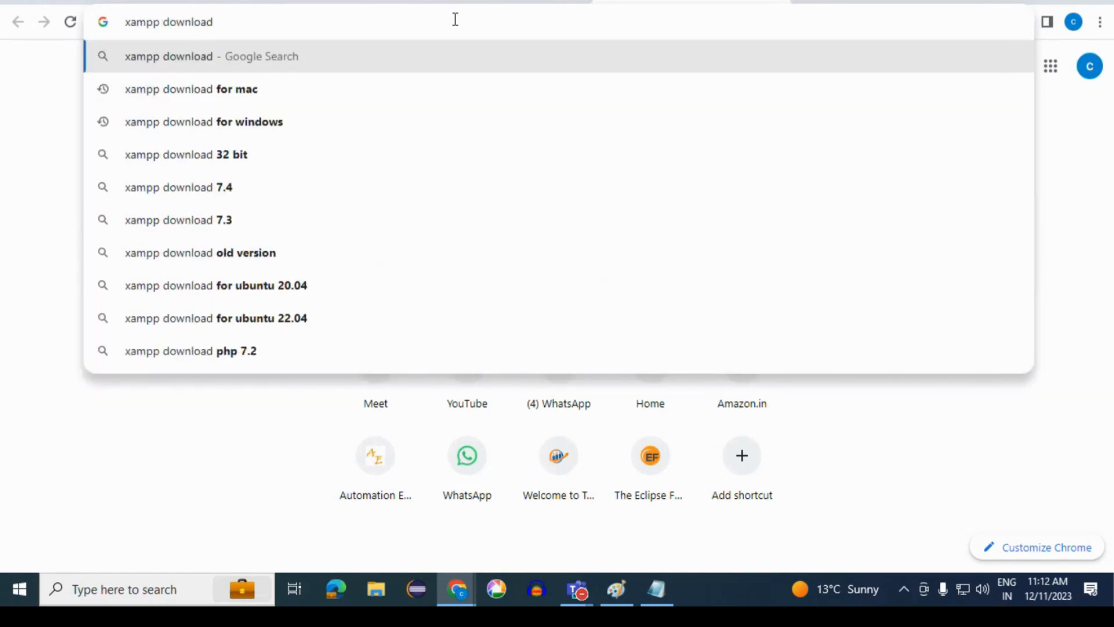
key("Down")
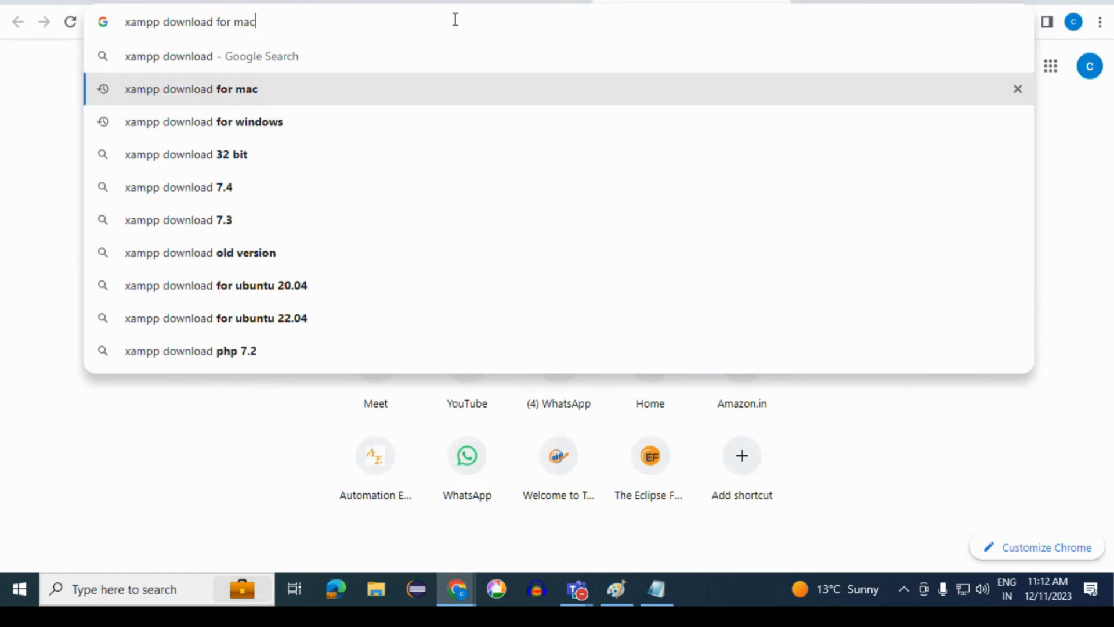
key("Down")
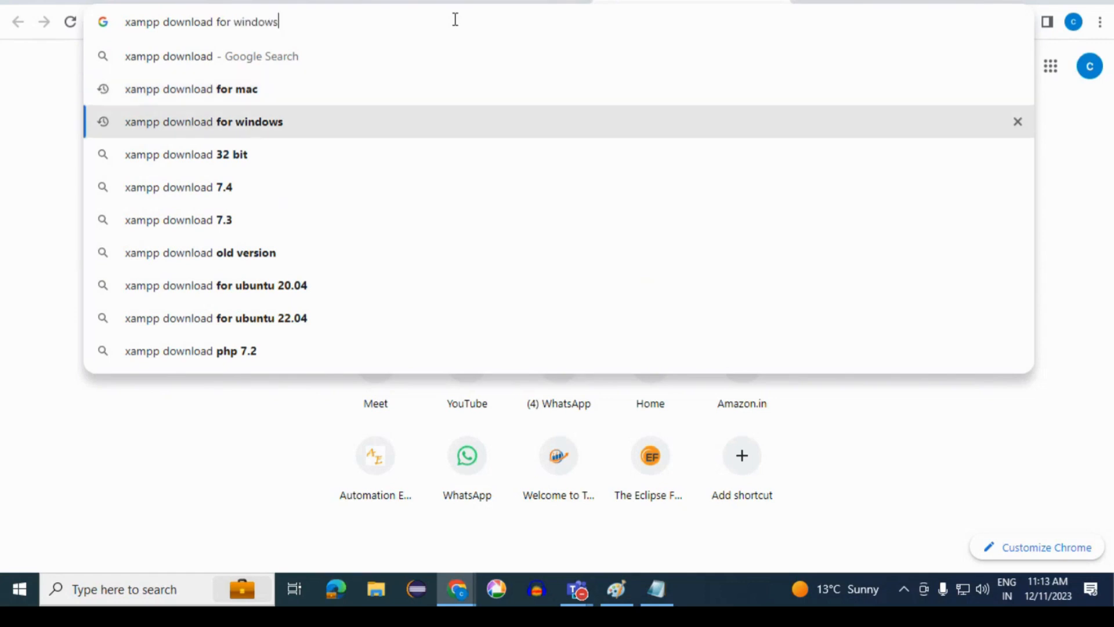
key("Return")
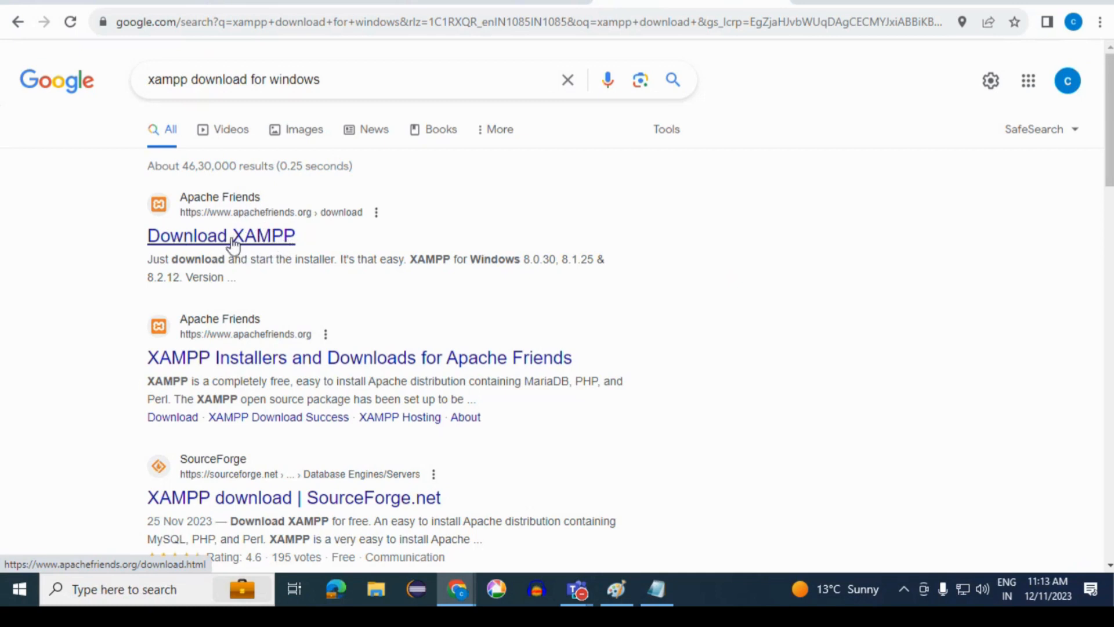
- Open the Apache Friends "Download XAMPP" search result in a separate tab and switch to it
right_click(278, 242)
left_click(348, 252)
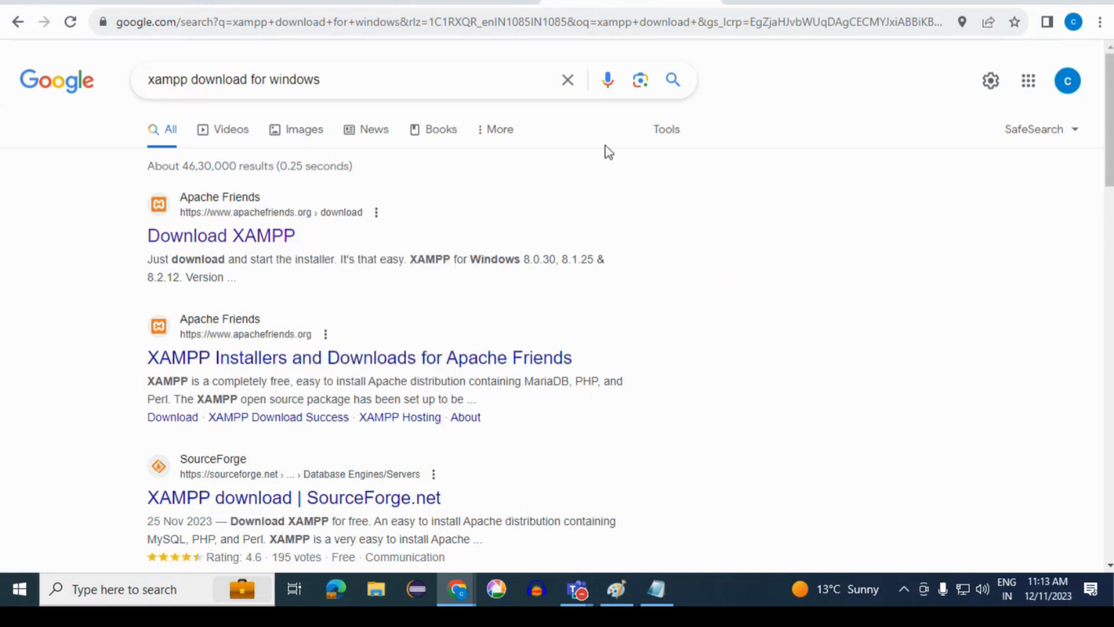
left_click(812, 2)
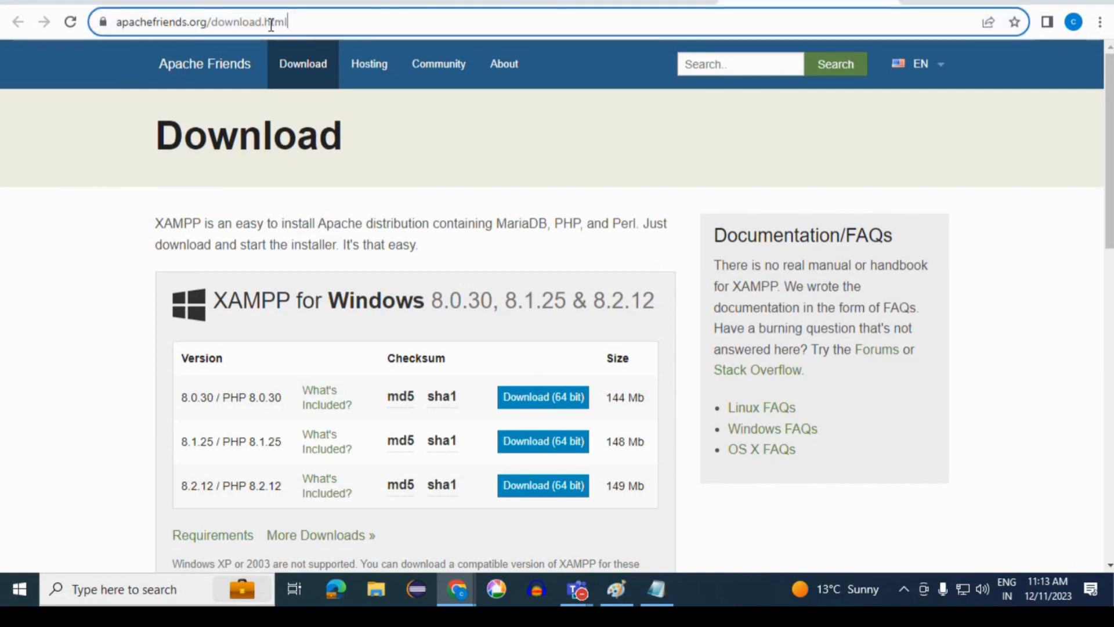
- Examine the download page's web address and the XAMPP versions offered for Windows, Linux and OS X
left_click_drag(279, 22, 115, 34)
left_click(370, 26)
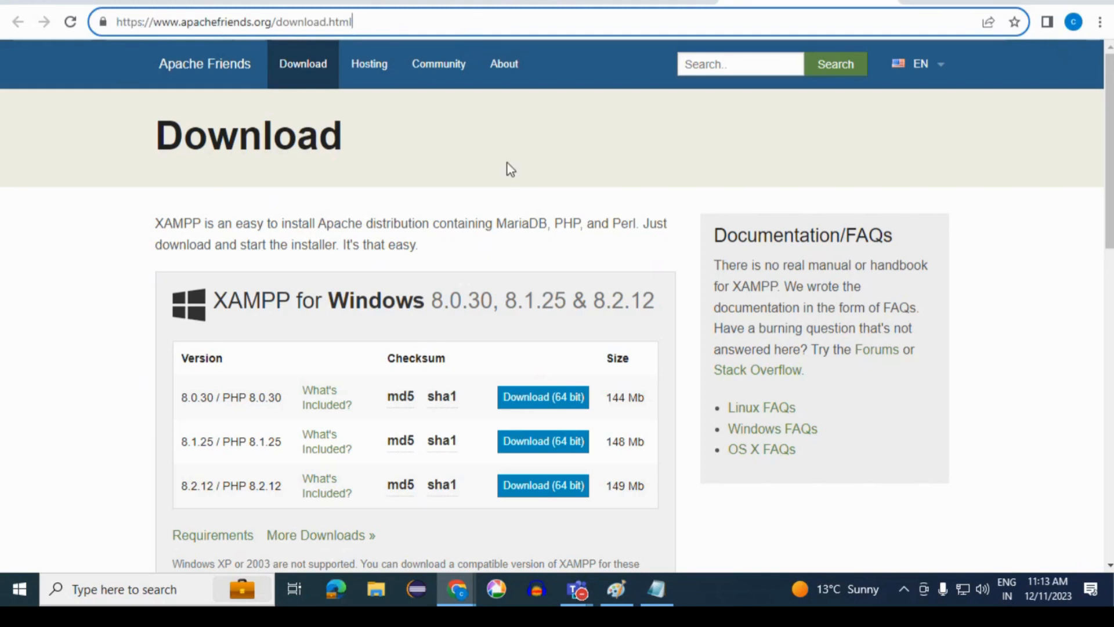
scroll(507, 163, "down", 1)
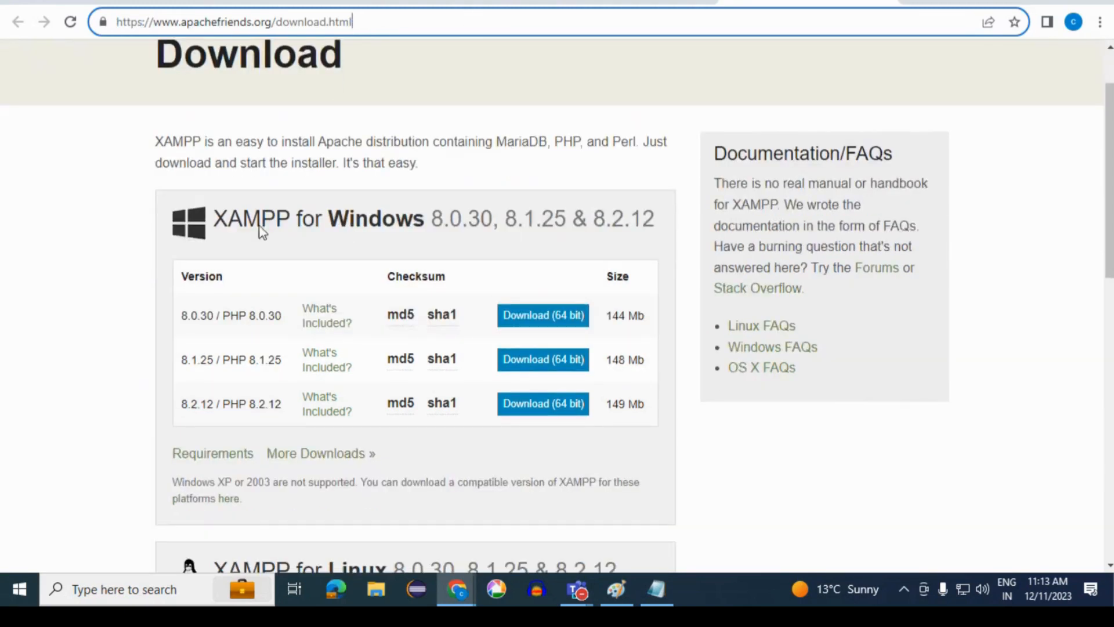
scroll(411, 237, "down", 4)
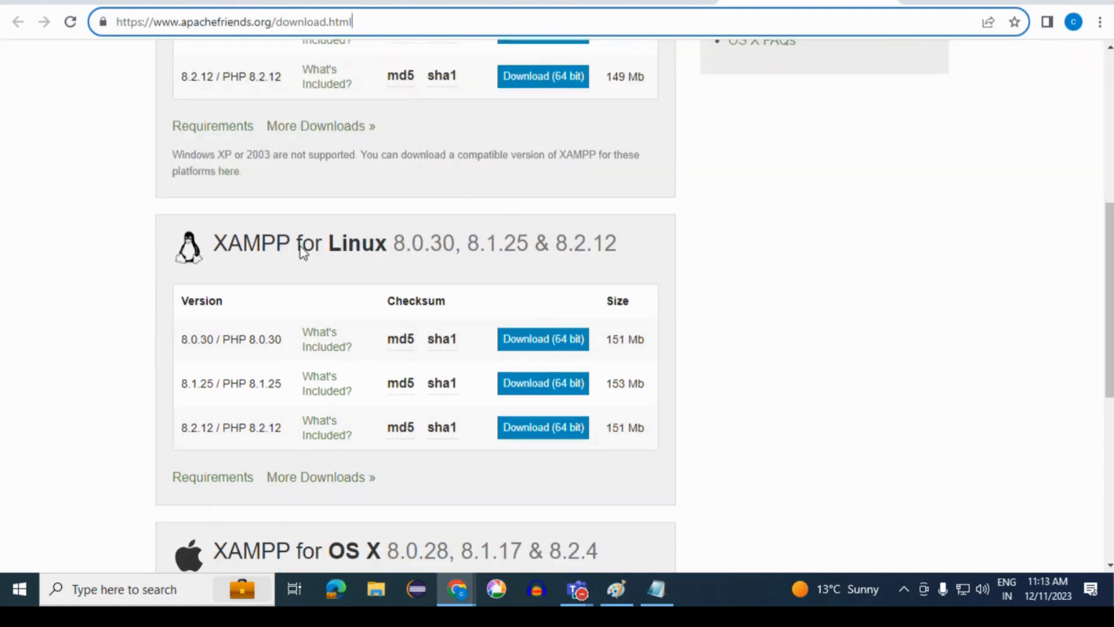
scroll(374, 257, "down", 1)
scroll(375, 257, "down", 4)
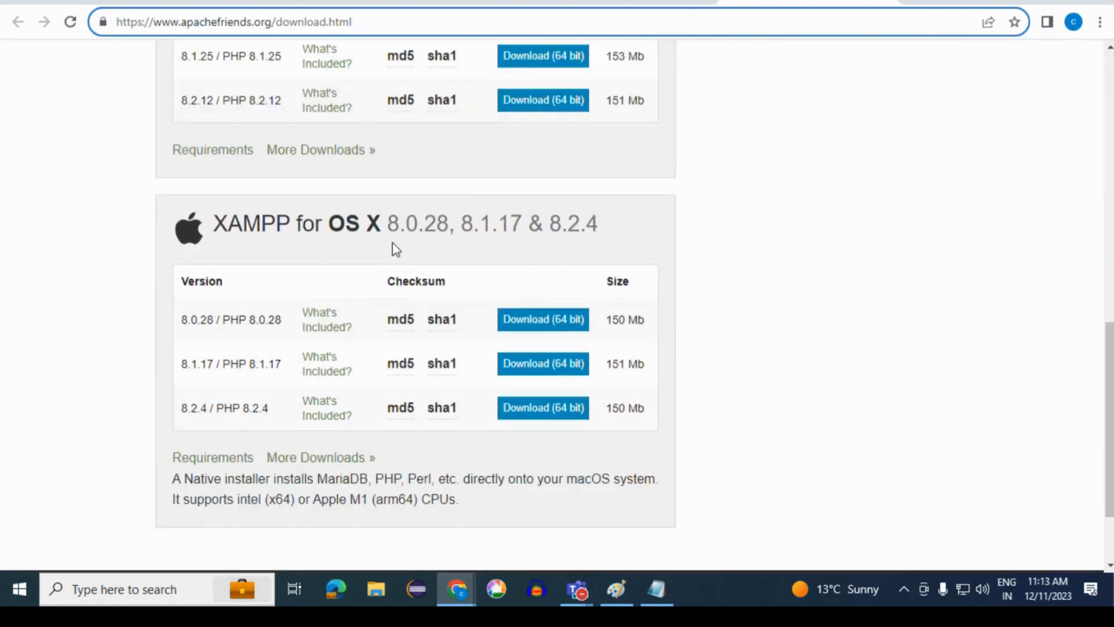
scroll(397, 250, "up", 9)
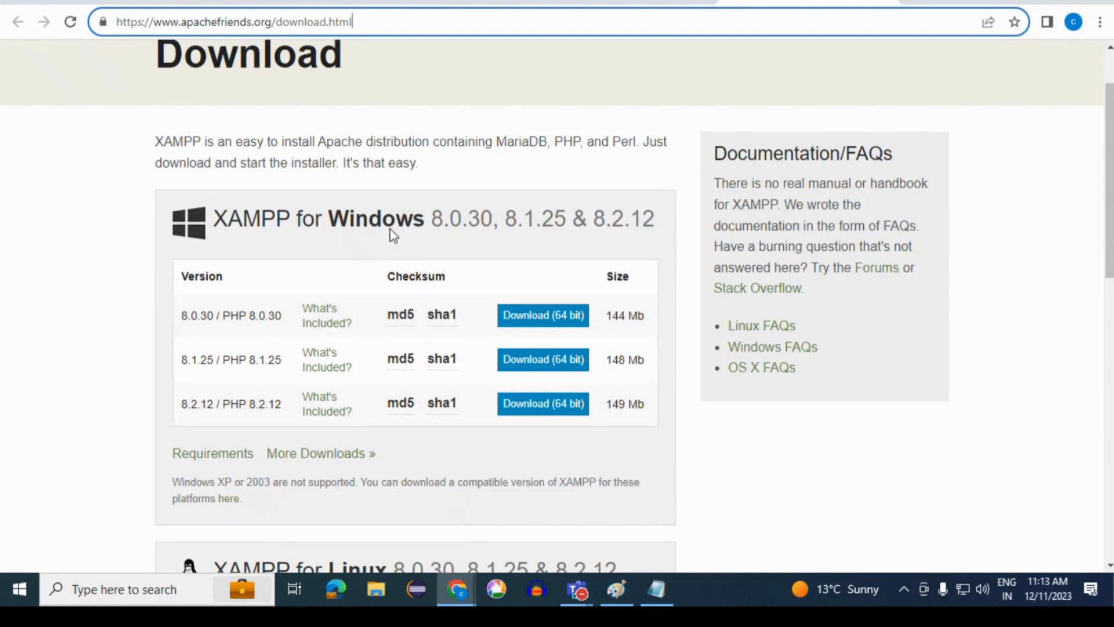
scroll(392, 235, "up", 1)
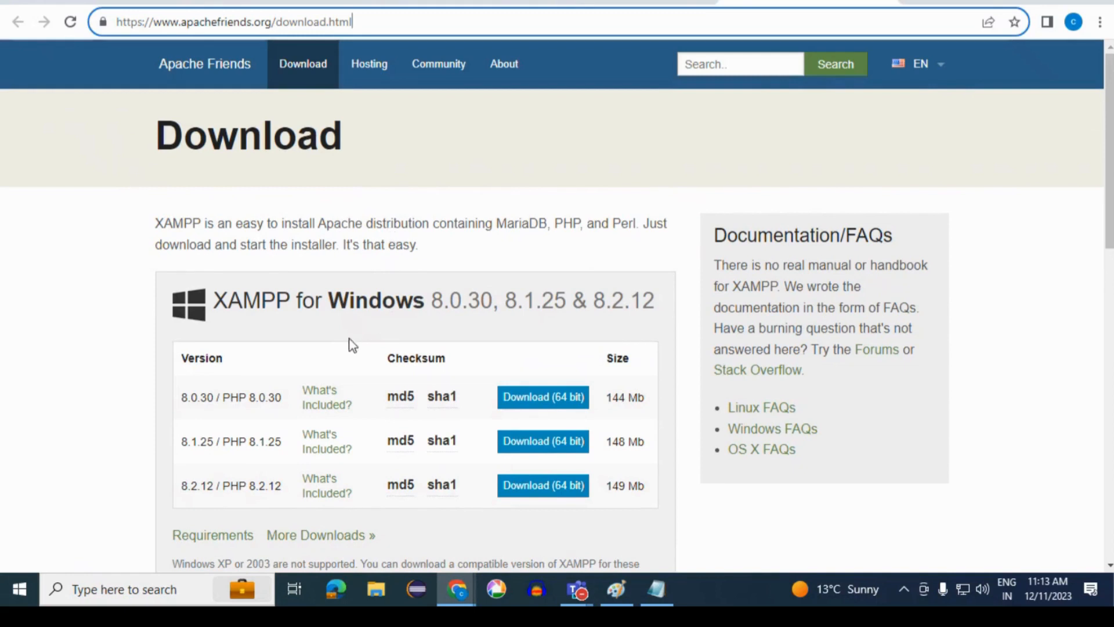
- Download the 64-bit XAMPP installer for Windows, version 8.0.30 / PHP 8.0.30, and show the downloaded file in its folder
left_click_drag(223, 401, 242, 401)
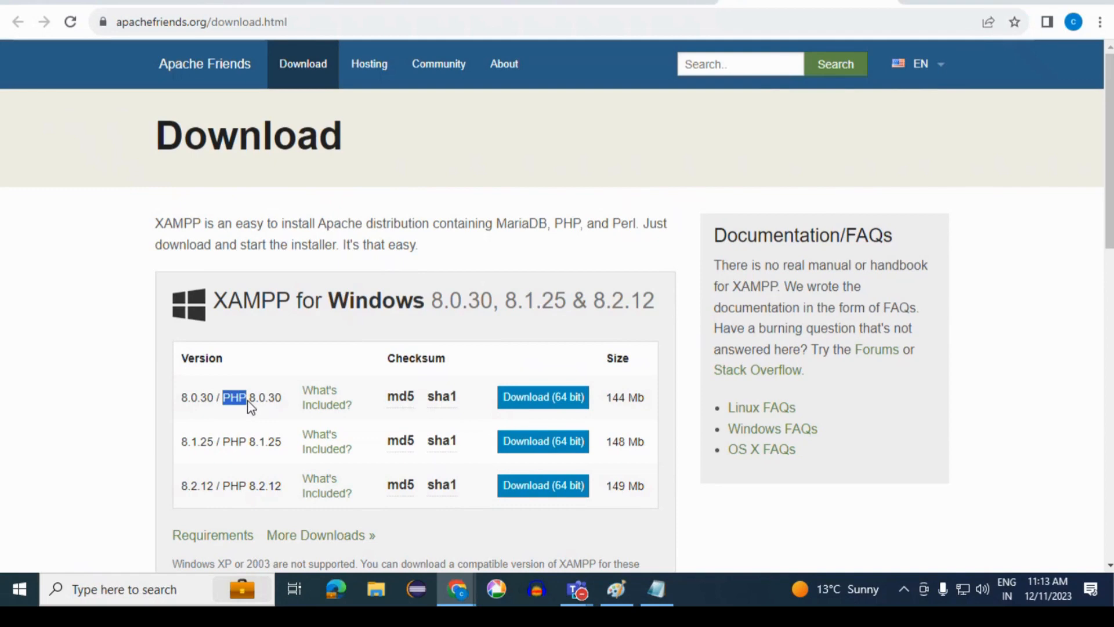
left_click(539, 405)
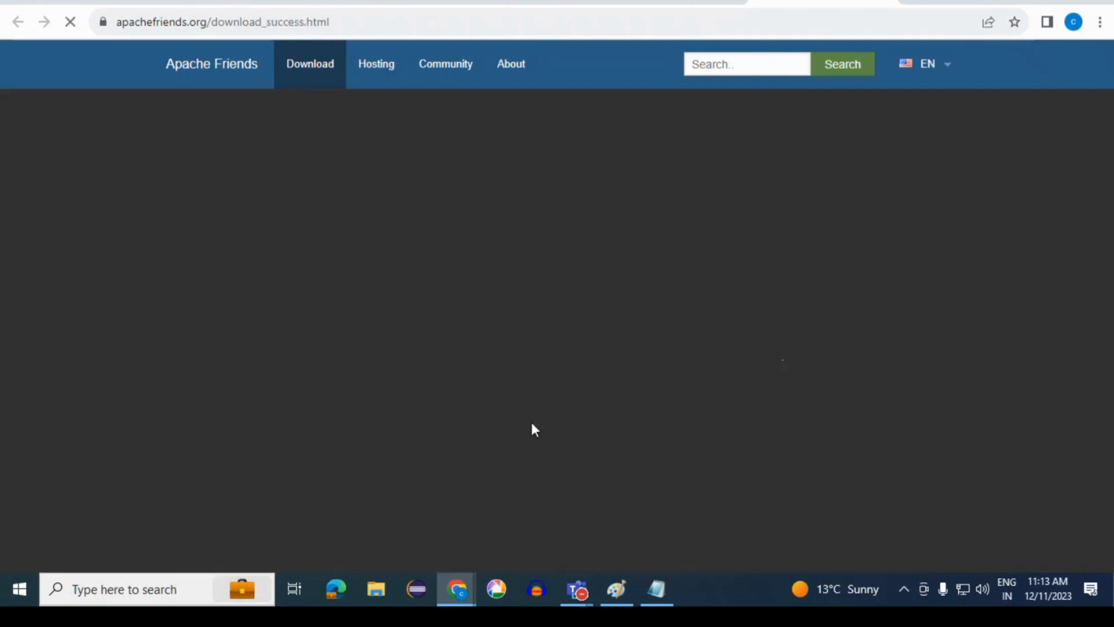
scroll(419, 415, "down", 3)
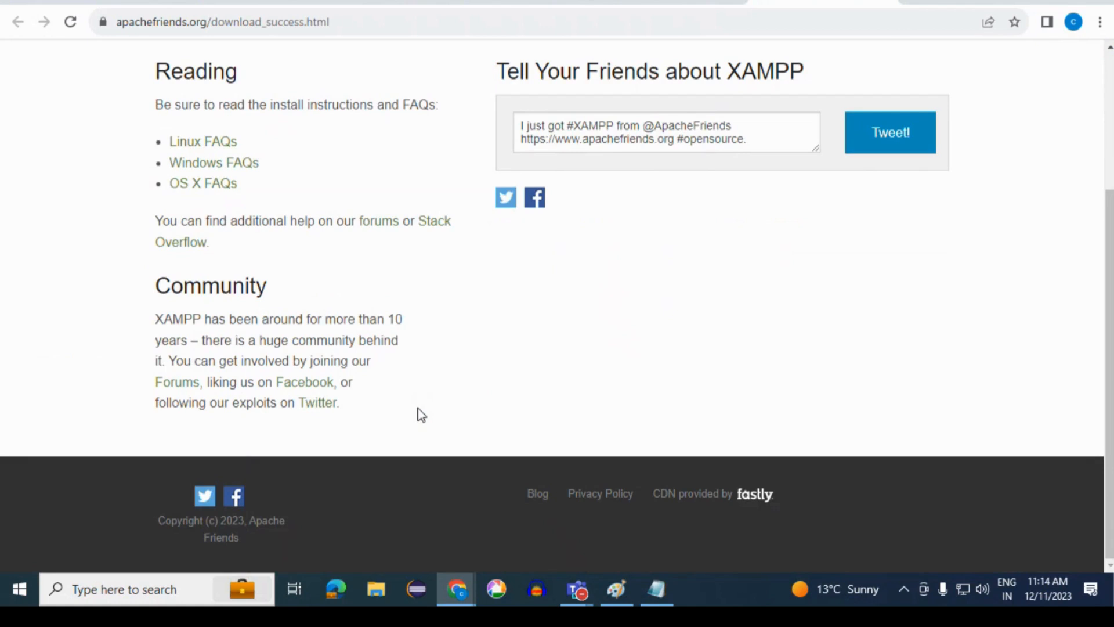
scroll(703, 396, "up", 3)
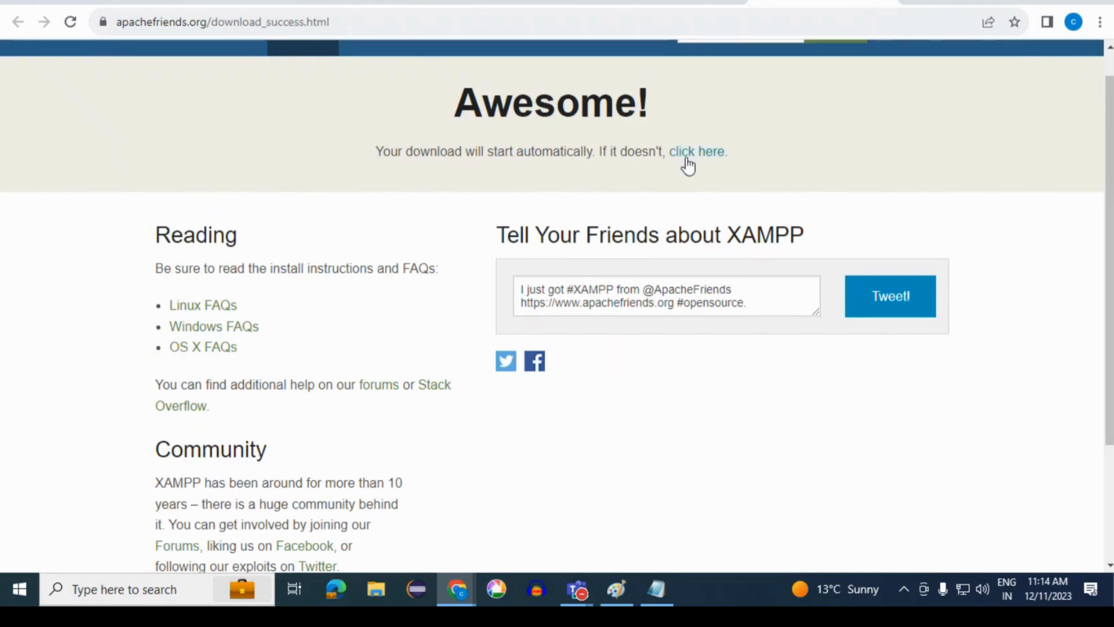
left_click(717, 160)
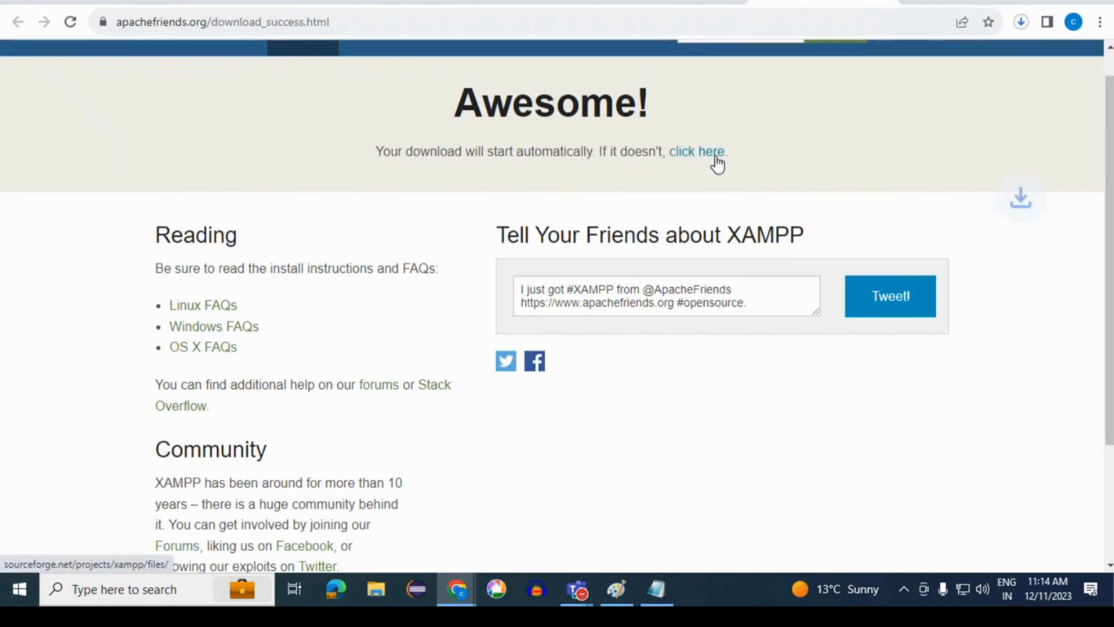
left_click(1027, 20)
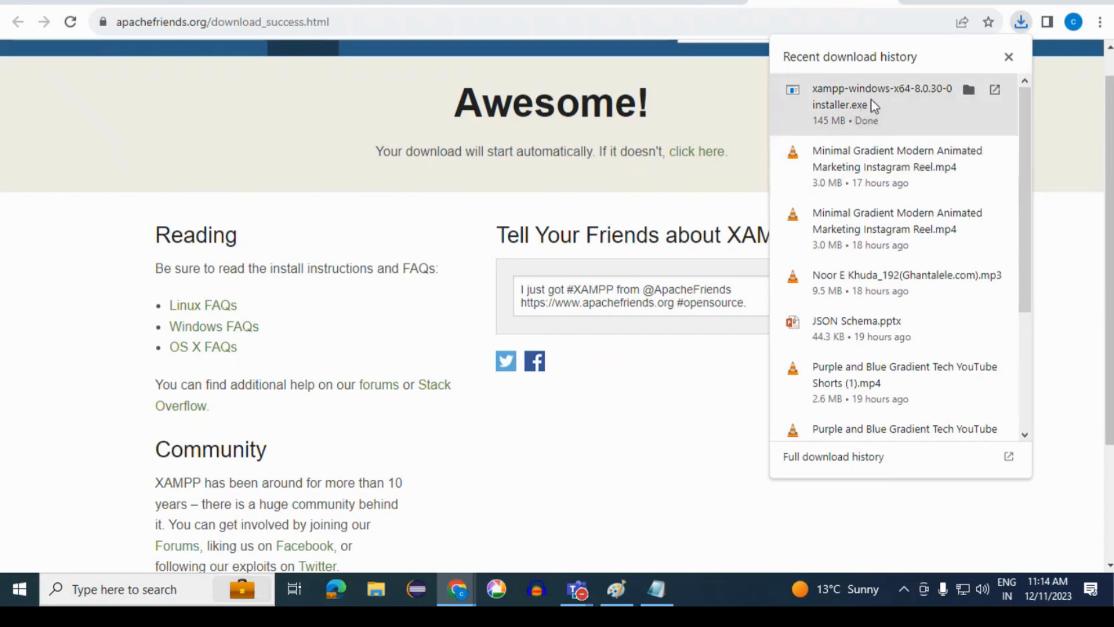
left_click(969, 90)
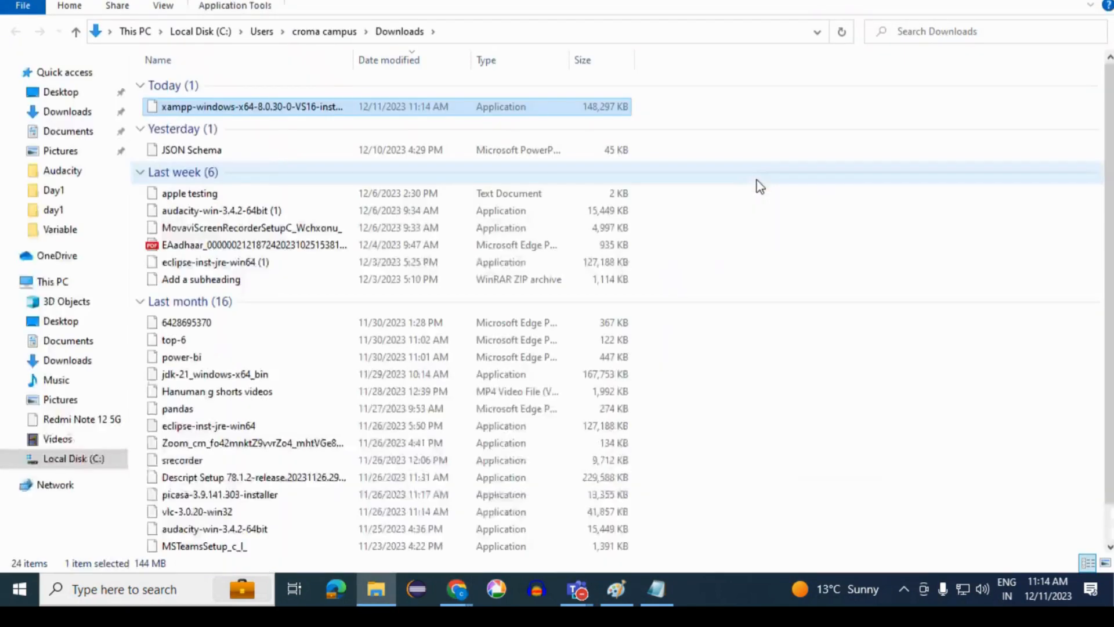
left_click(859, 133)
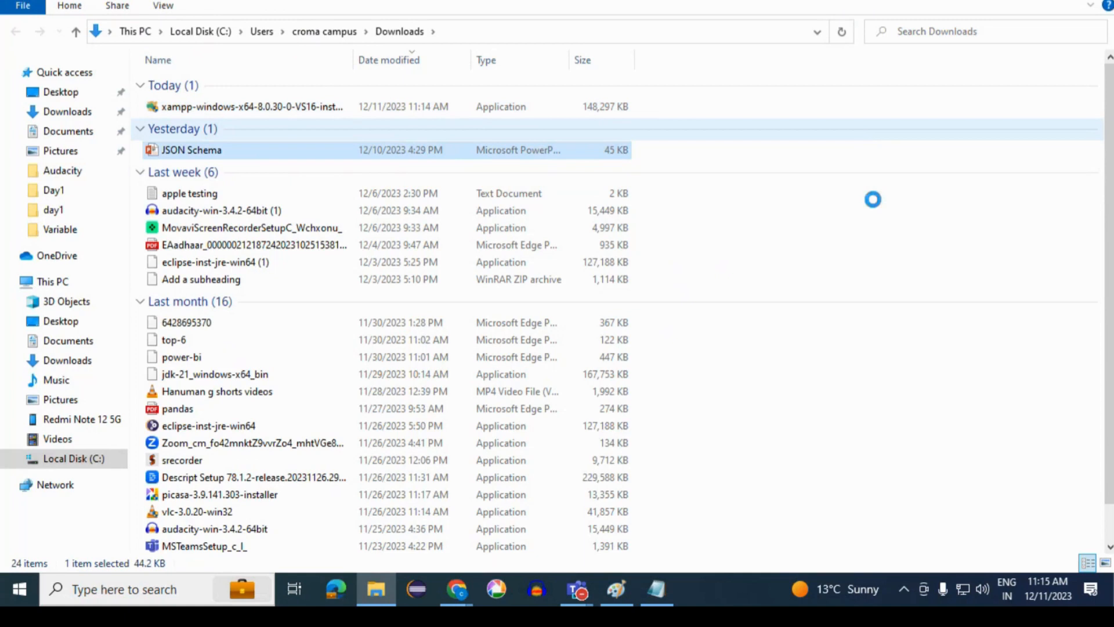
right_click(873, 199)
right_click(793, 85)
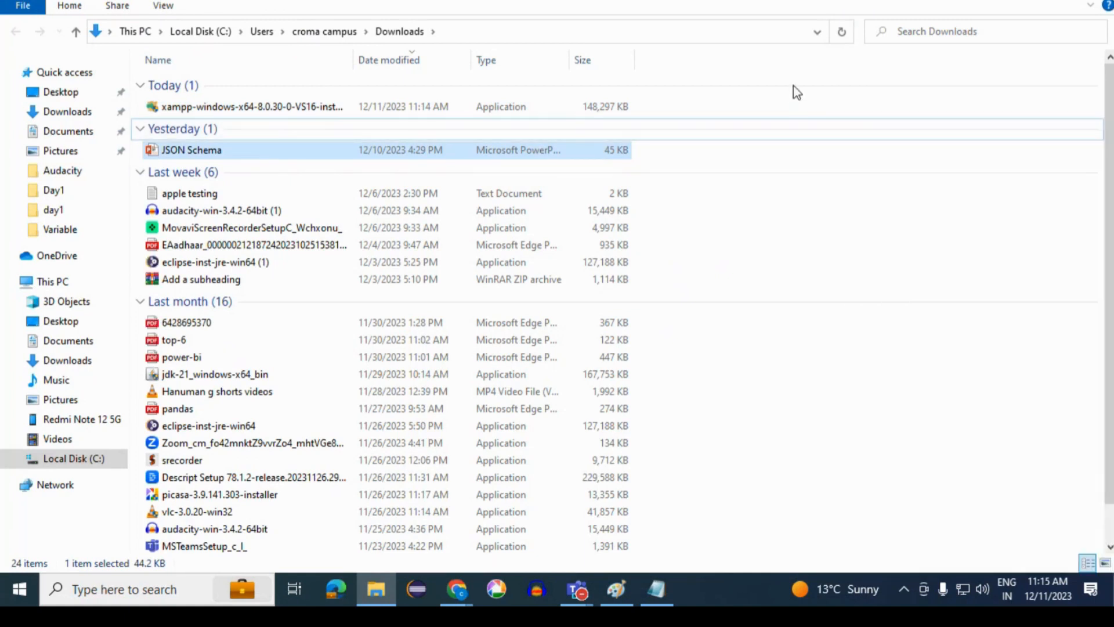
left_click(699, 270)
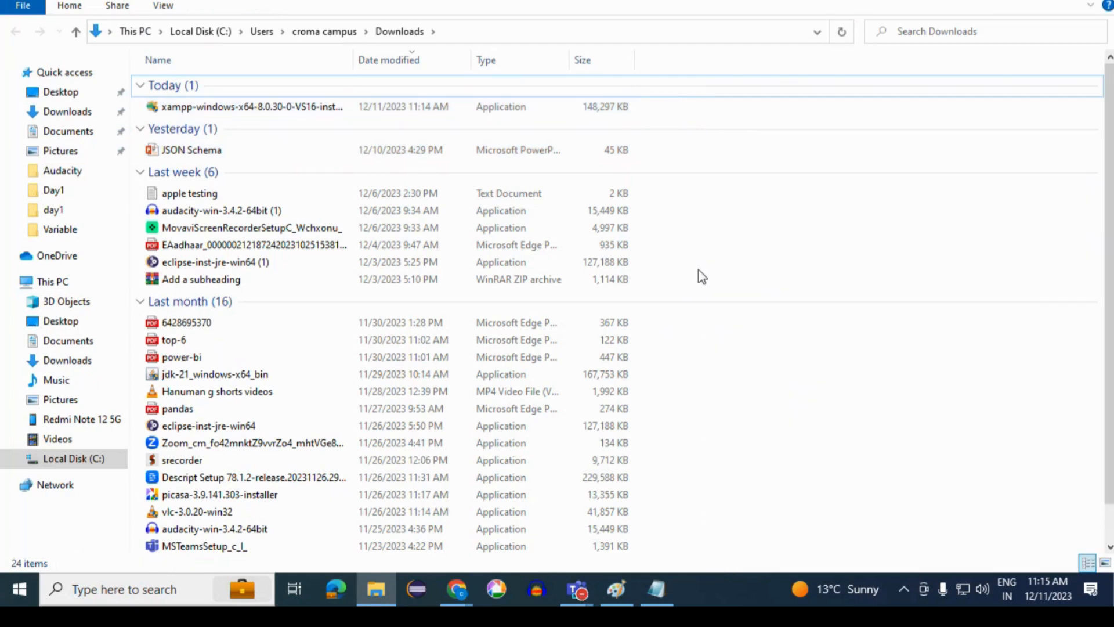
right_click(837, 237)
left_click(877, 303)
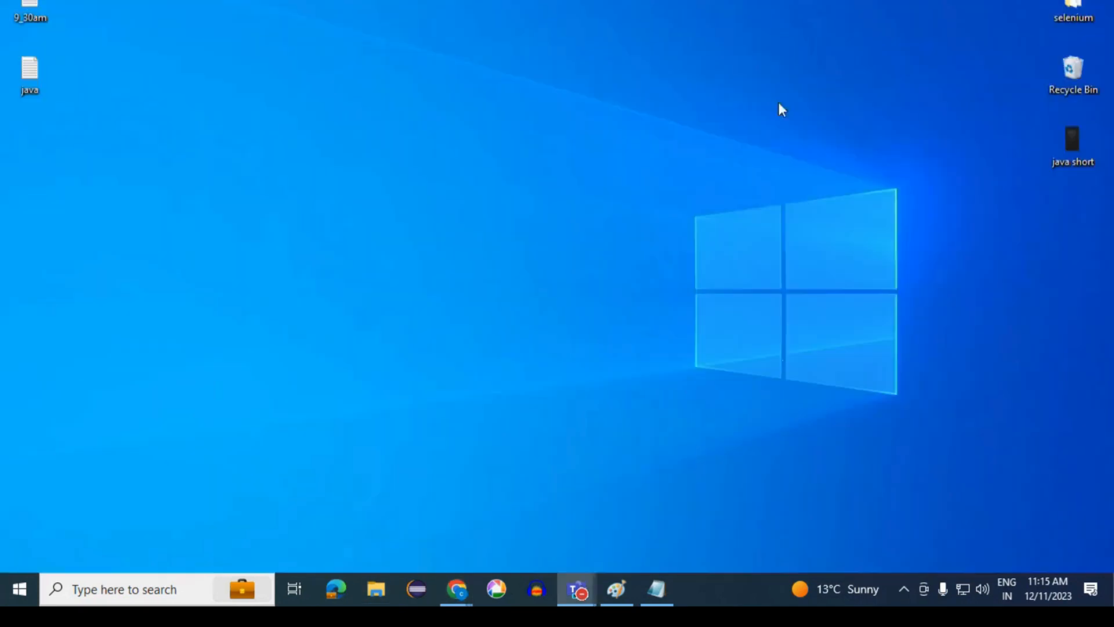
right_click(652, 81)
left_click(697, 128)
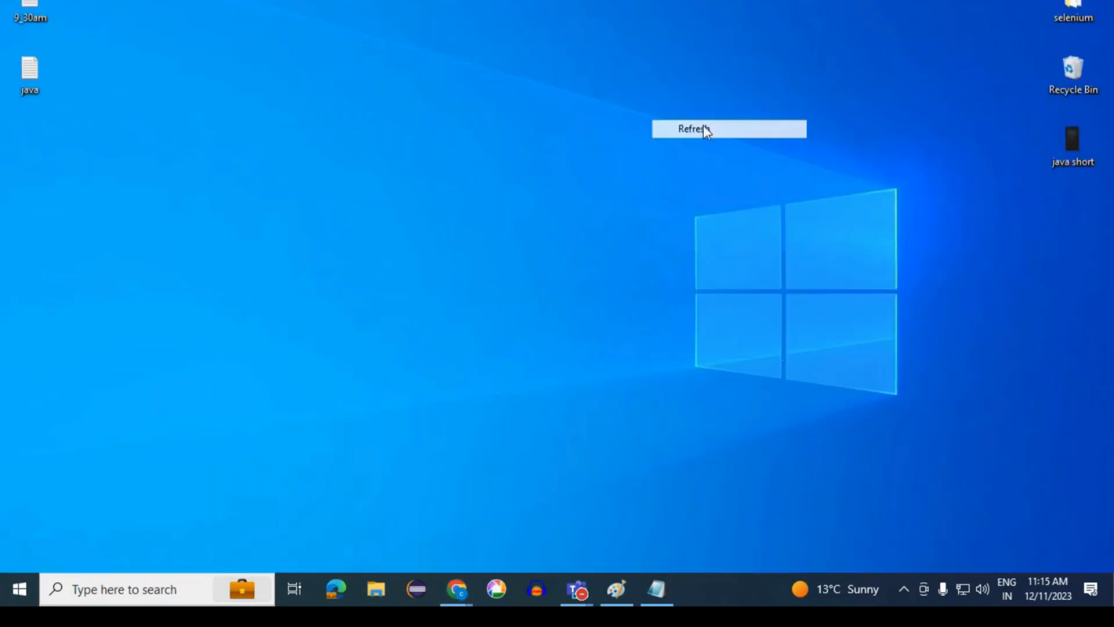
- Place the XAMPP installer from the Downloads folder on the desktop
left_click(381, 587)
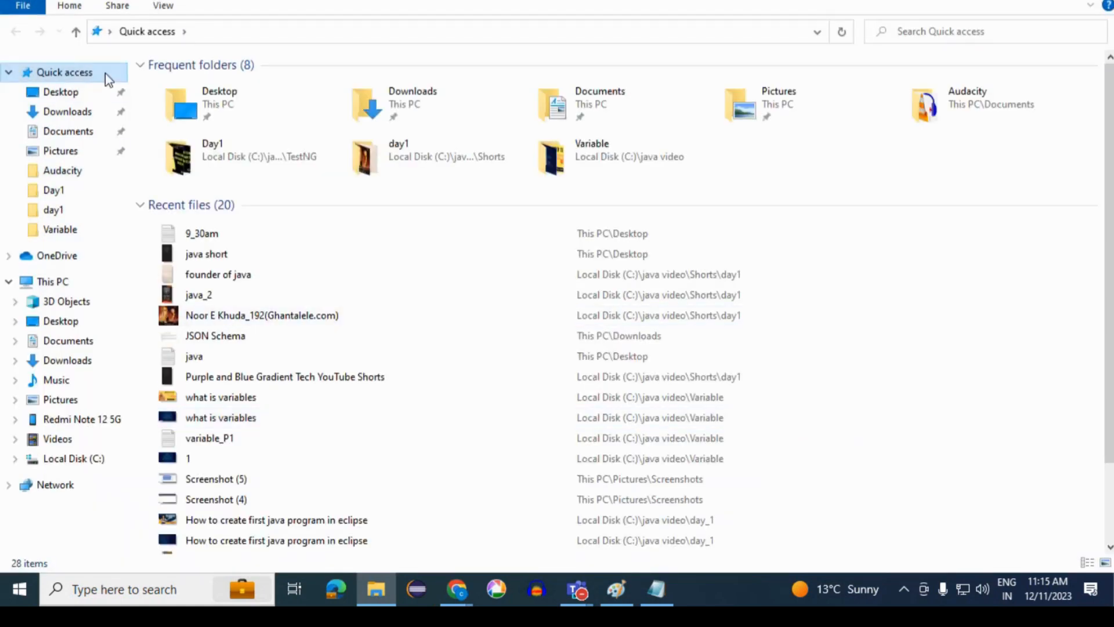
left_click(72, 116)
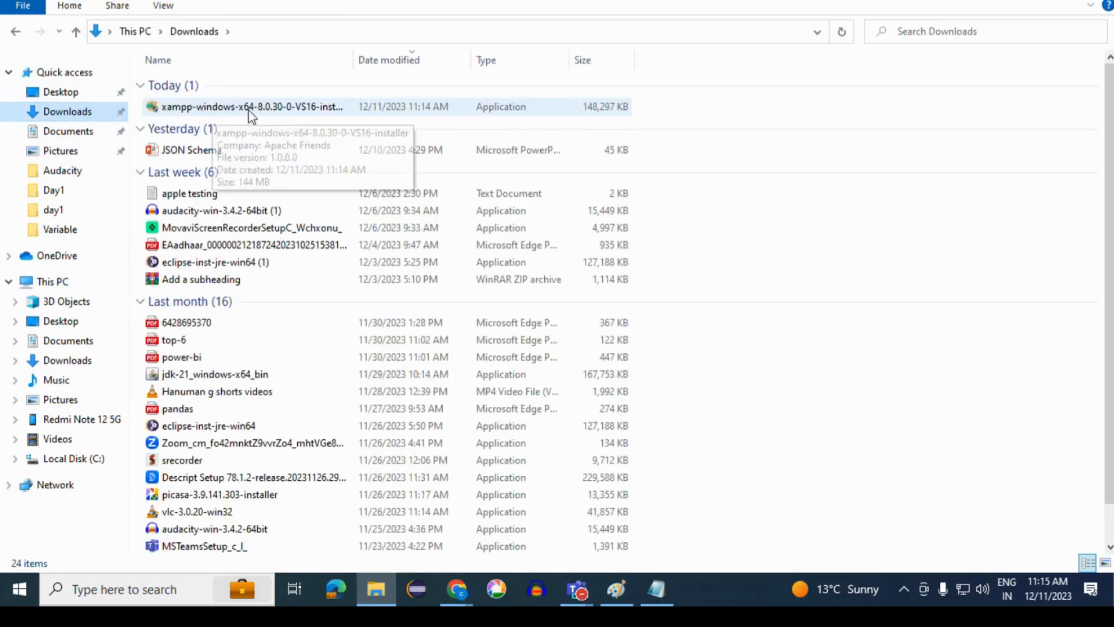
left_click(250, 111)
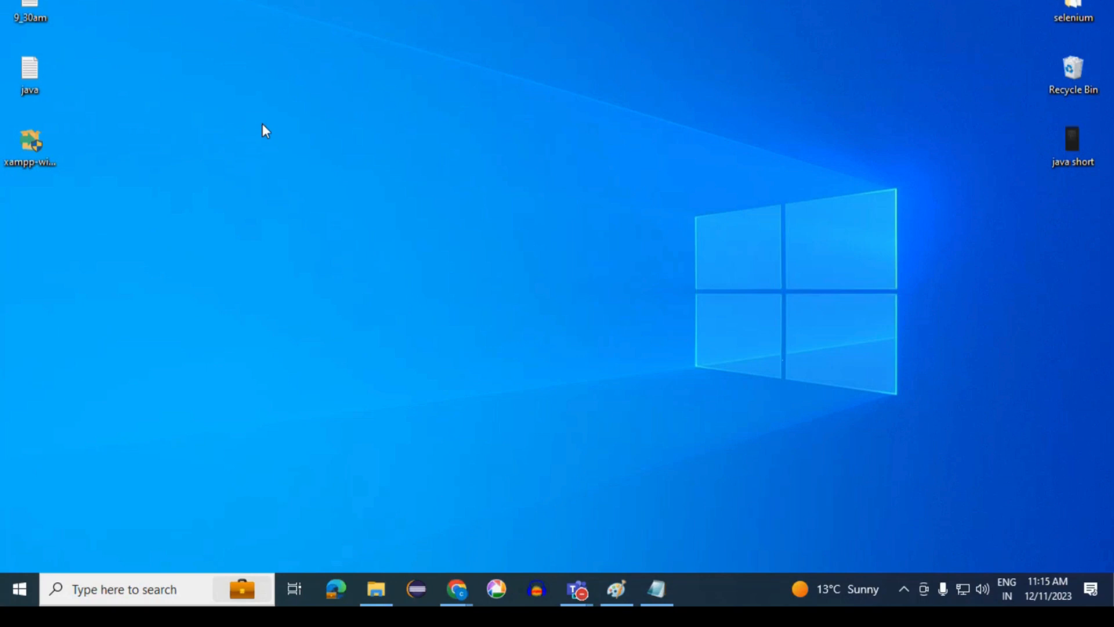
- Launch the XAMPP installer from the desktop, accept the User Account Control warning and advance the setup wizard to component selection
double_click(34, 154)
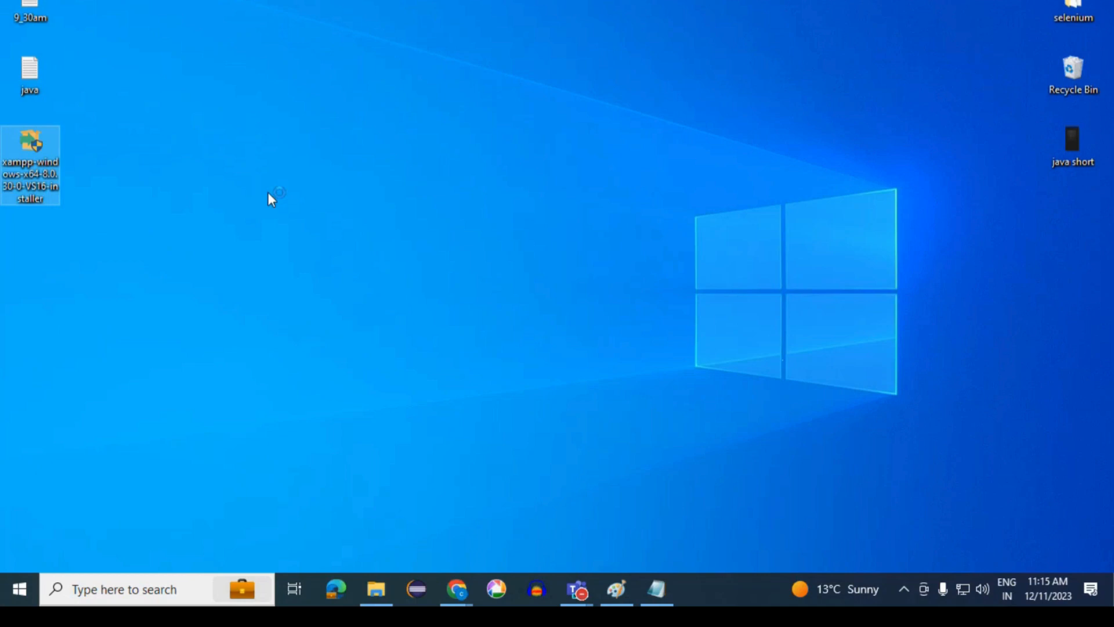
left_click(521, 393)
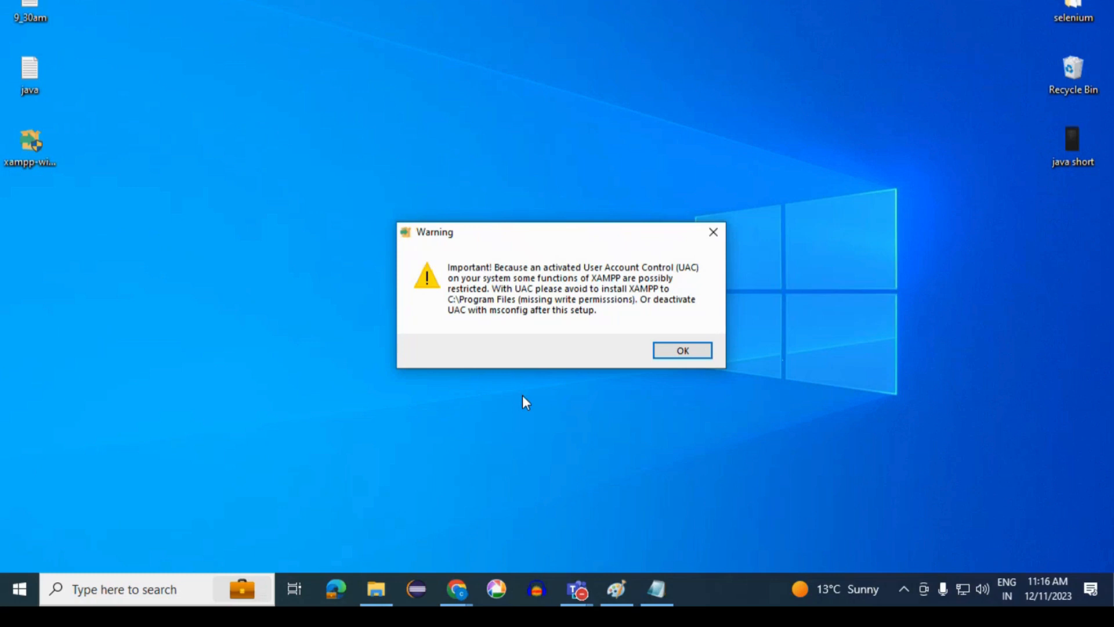
left_click(669, 353)
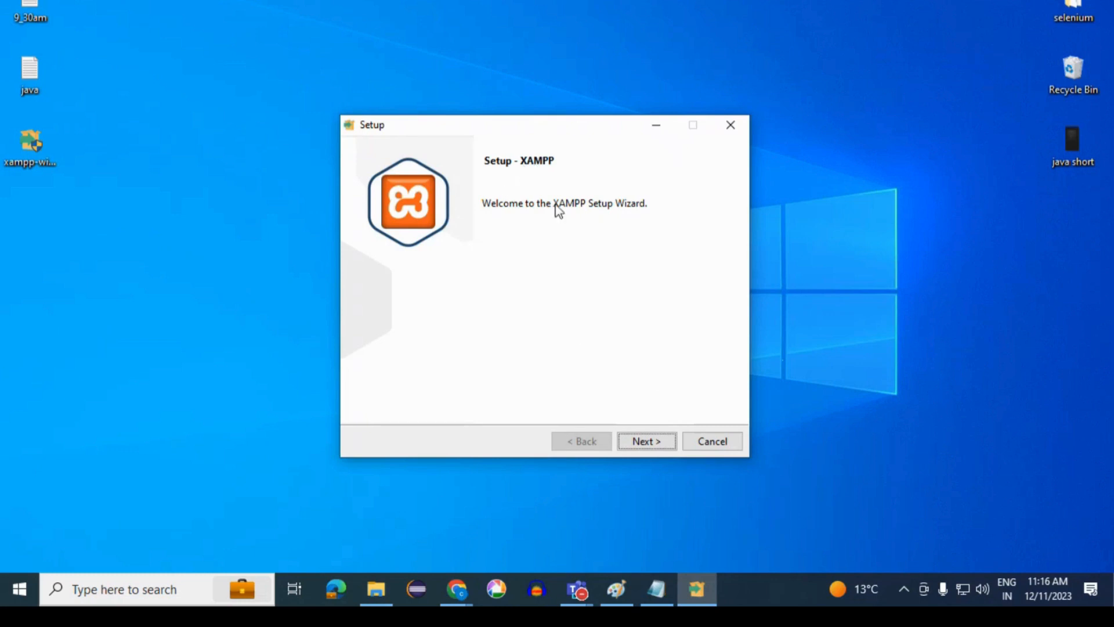
left_click(654, 441)
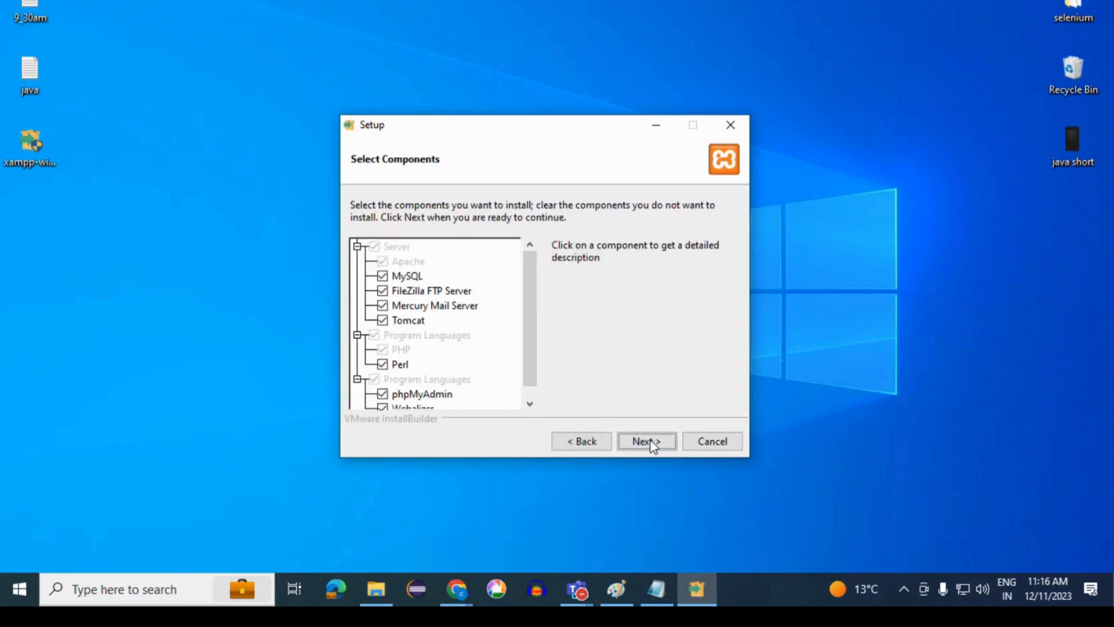
- Review the installable components and deselect Mercury Mail Server, Tomcat and Perl, keeping the other components selected
mouse_move(535, 356)
left_mouse_down()
mouse_move(531, 406)
mouse_move(532, 336)
left_mouse_up()
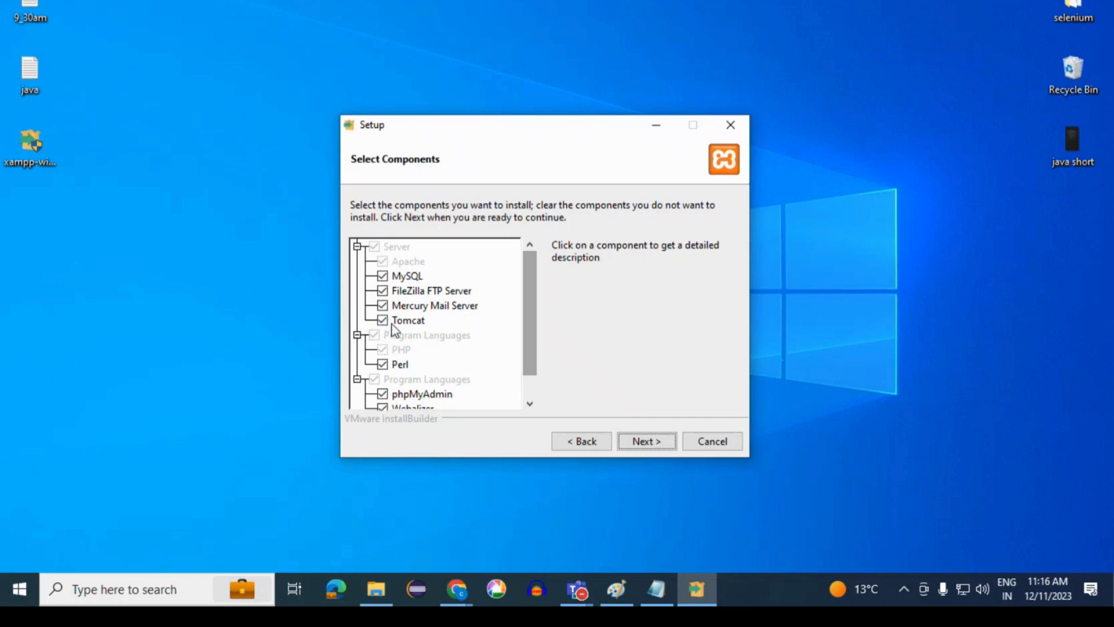
left_click(530, 402)
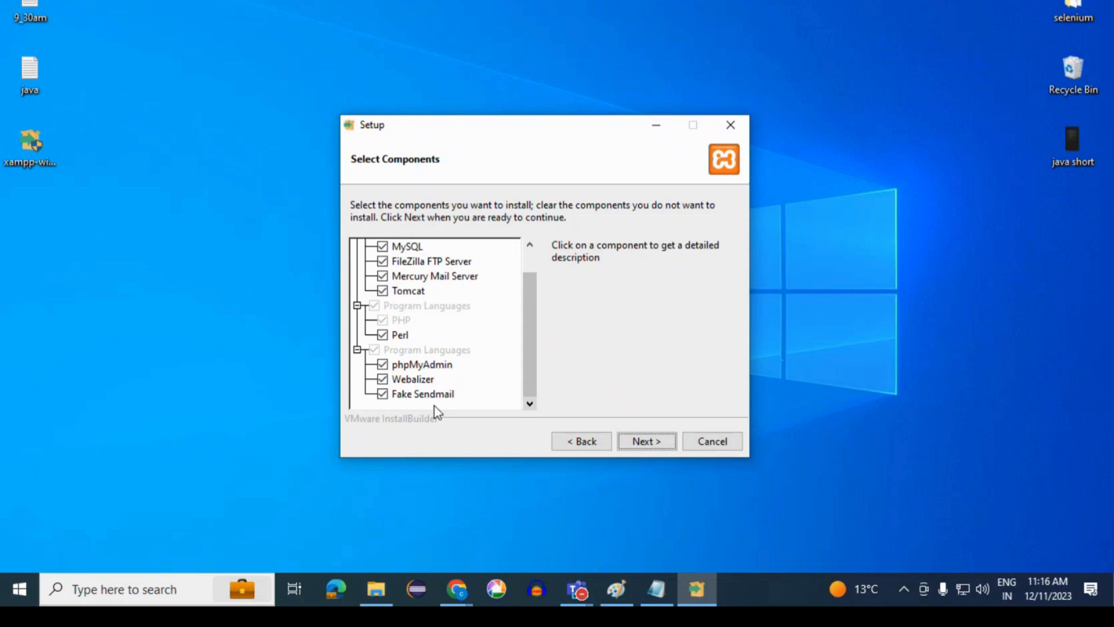
scroll(529, 373, "up", 1)
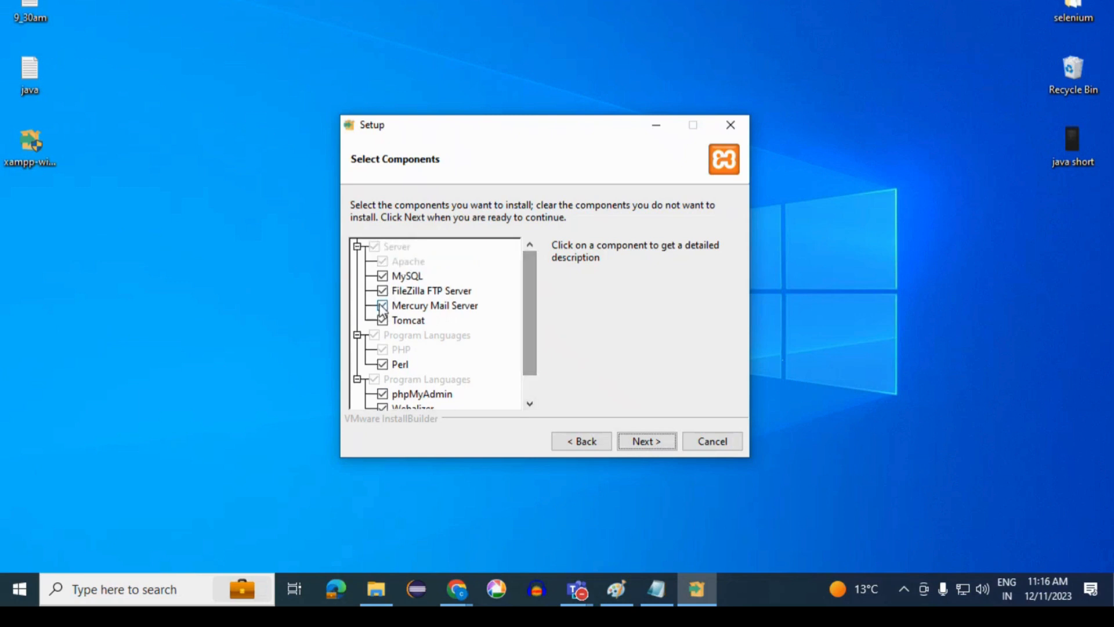
left_click(383, 306)
left_click(382, 320)
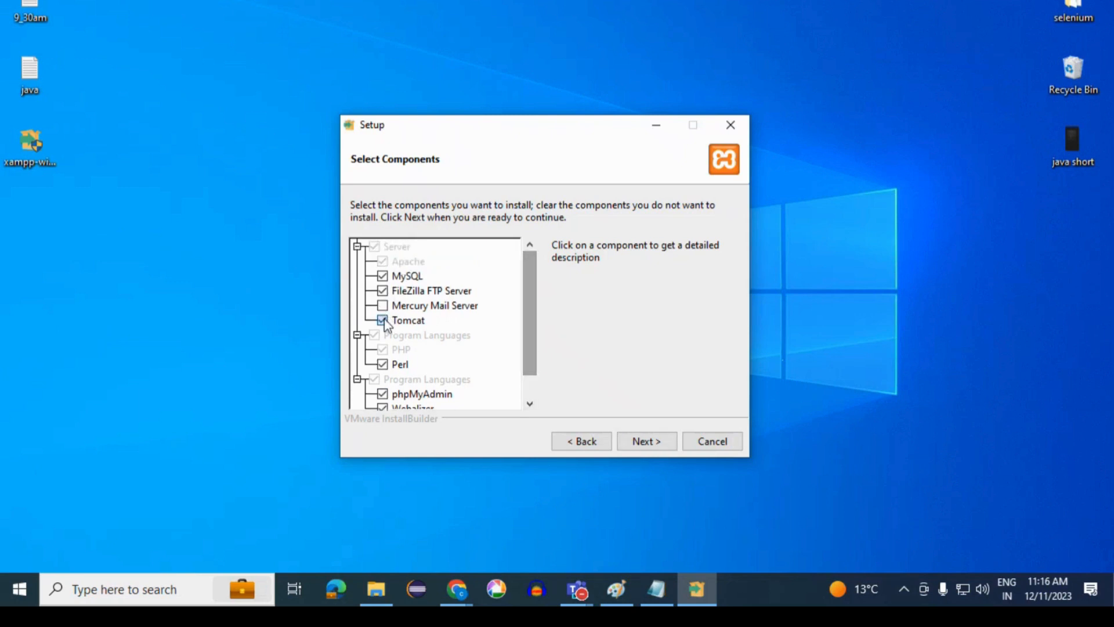
left_click(383, 364)
scroll(474, 348, "down", 1)
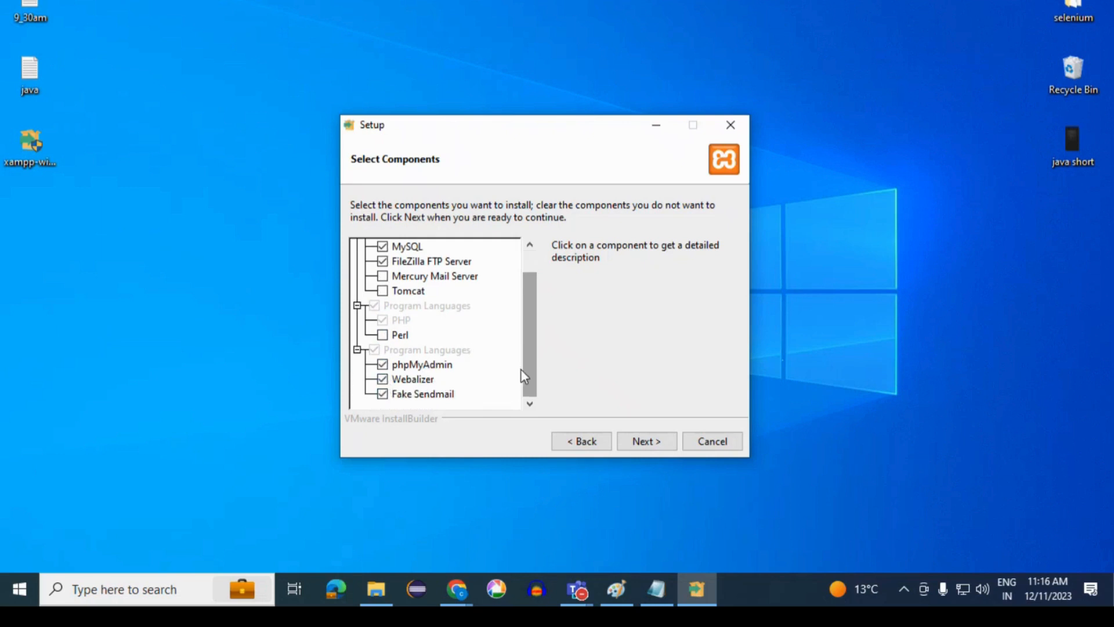
left_click_drag(522, 370, 530, 346)
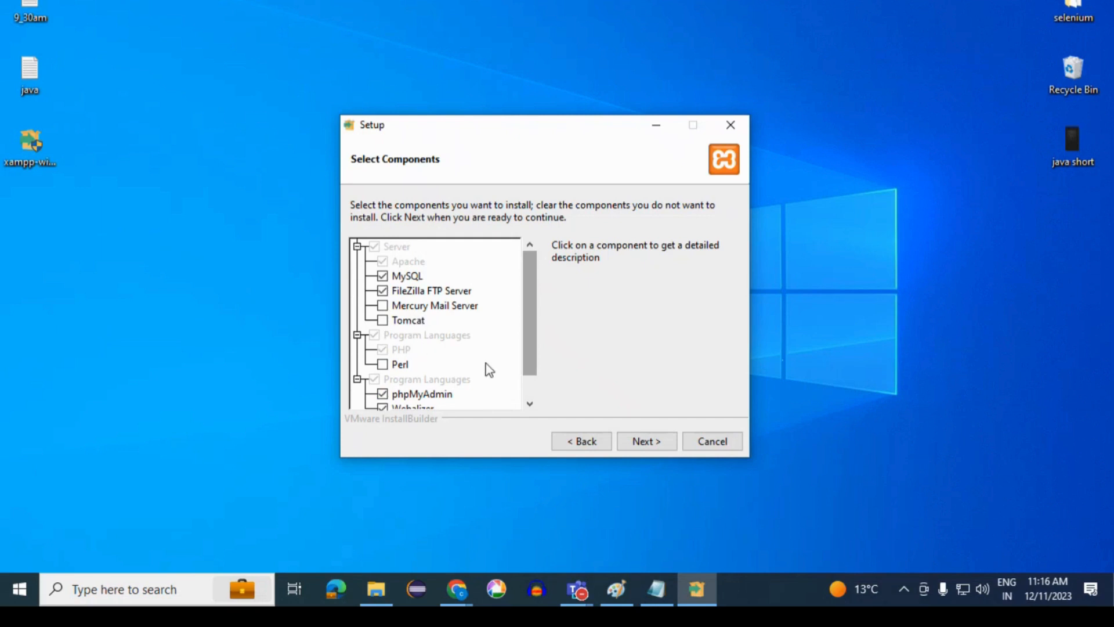
left_click_drag(520, 363, 535, 345)
- Install XAMPP into C:\xampp with English as the control panel language and finish the setup wizard
left_click(646, 441)
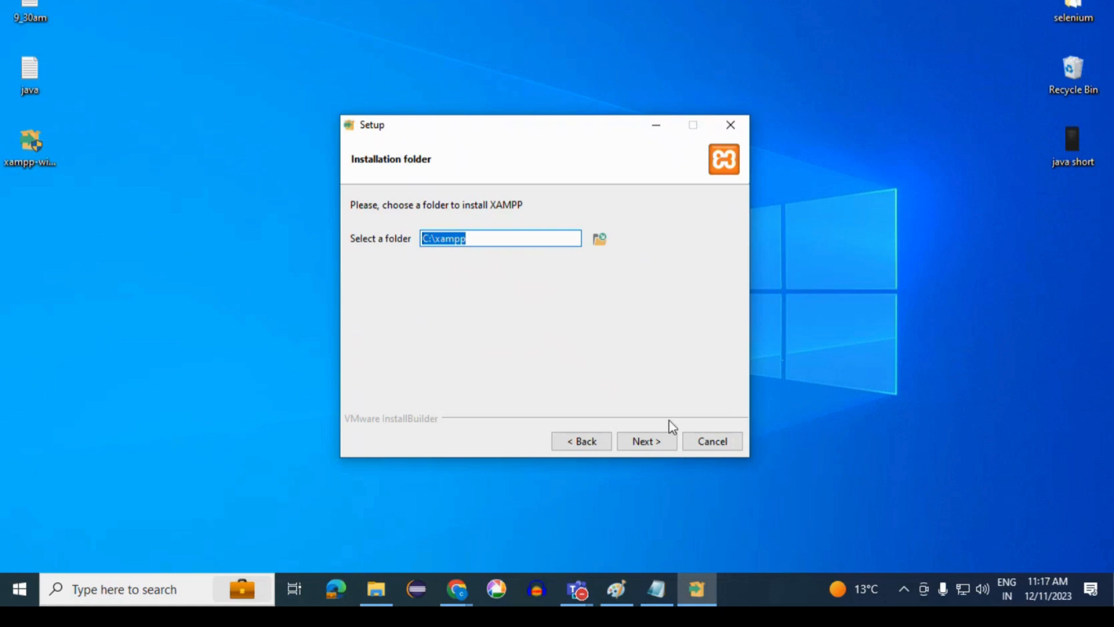
left_click(668, 442)
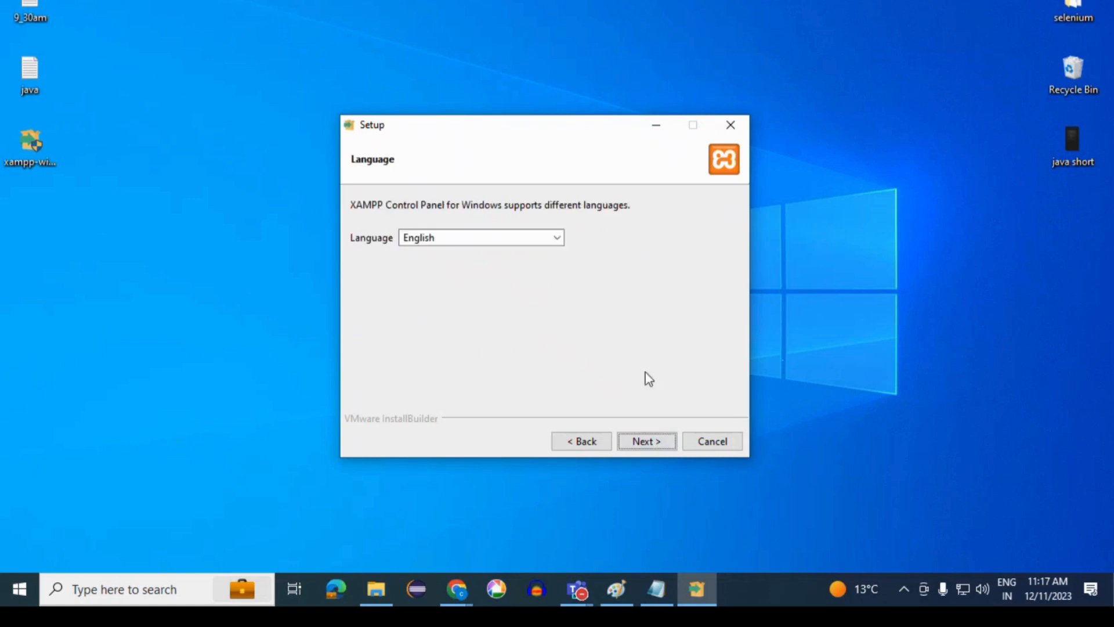
left_click(656, 440)
left_click(649, 443)
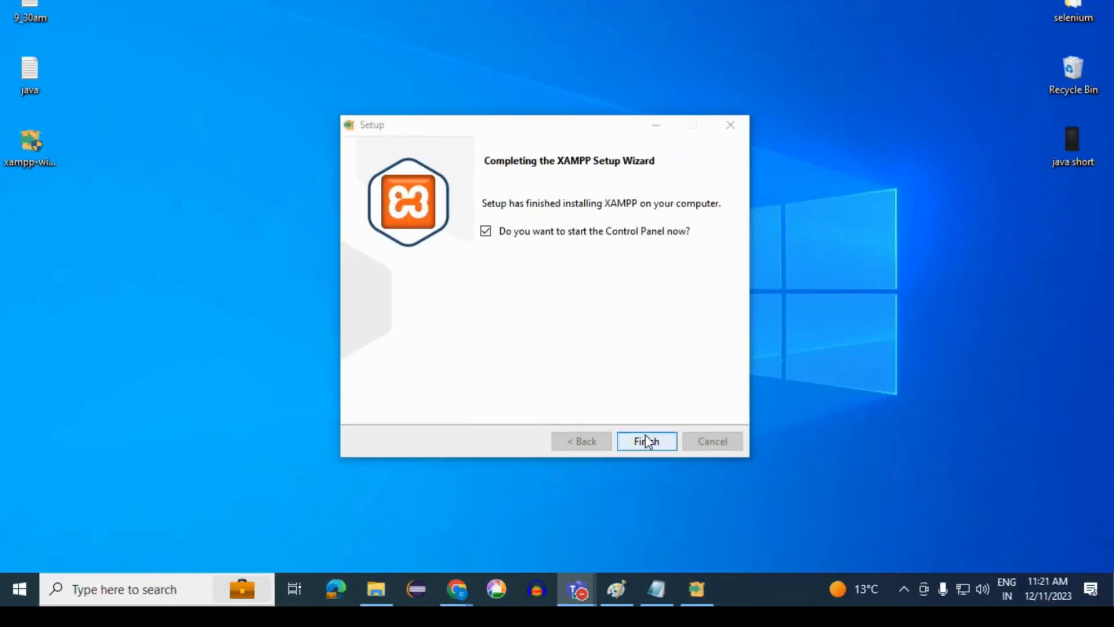
left_click(652, 441)
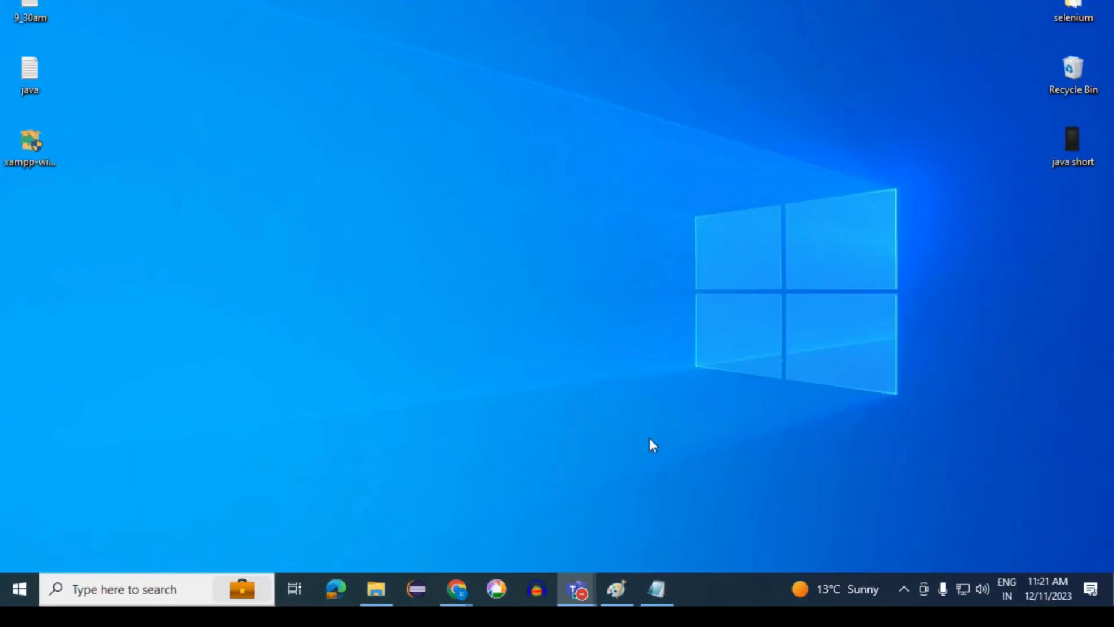
- Look up XAMPP among the installed programs in the Windows Control Panel and close the window
right_click(596, 233)
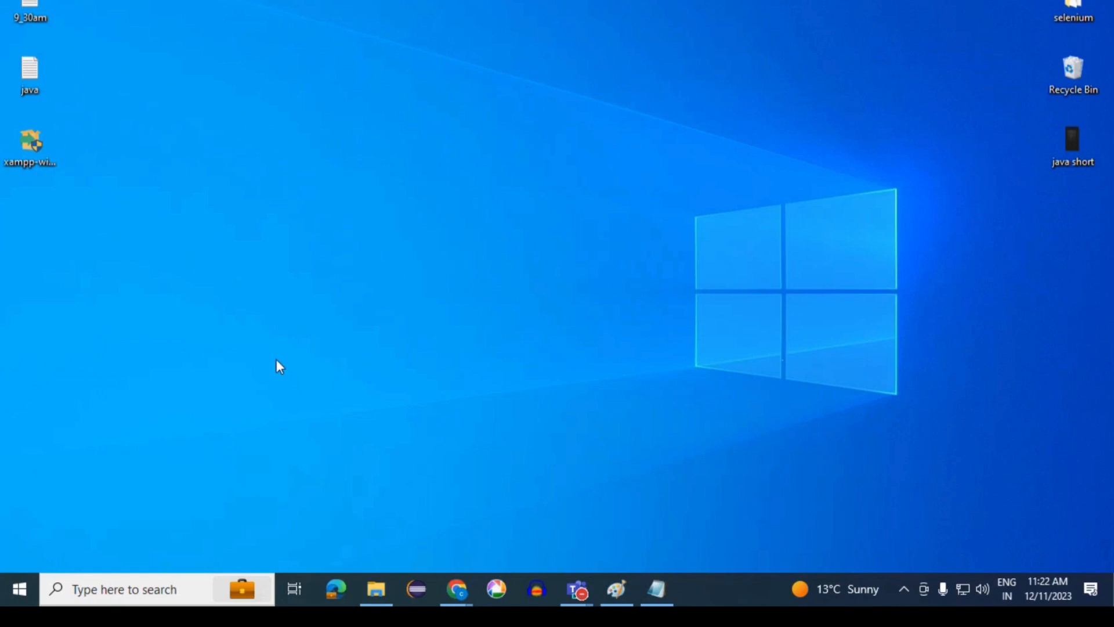
left_click(198, 589)
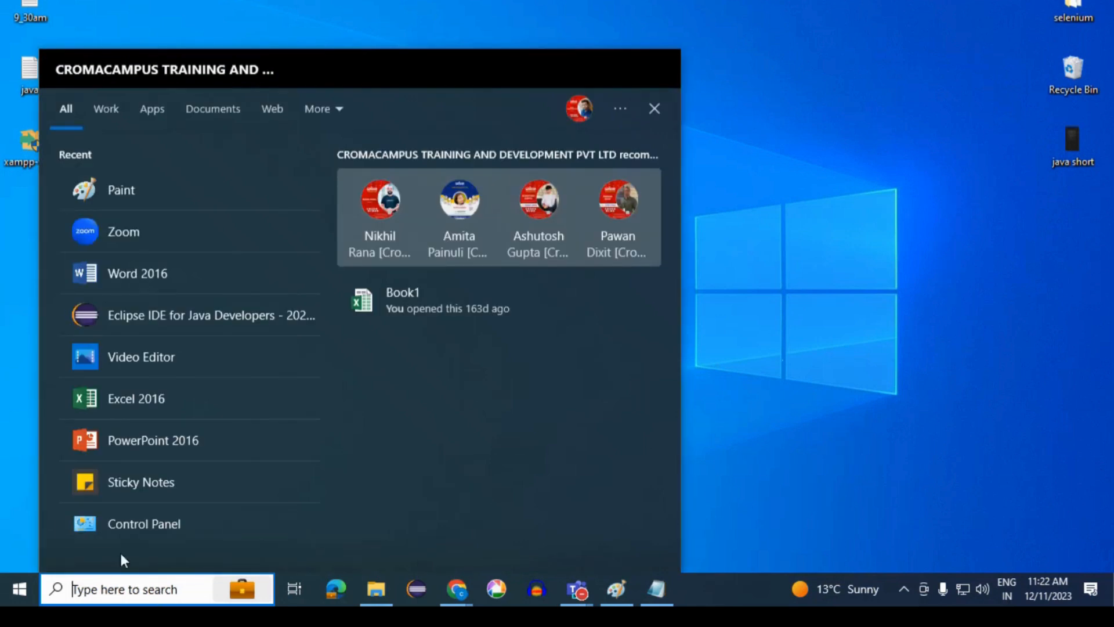
left_click(147, 524)
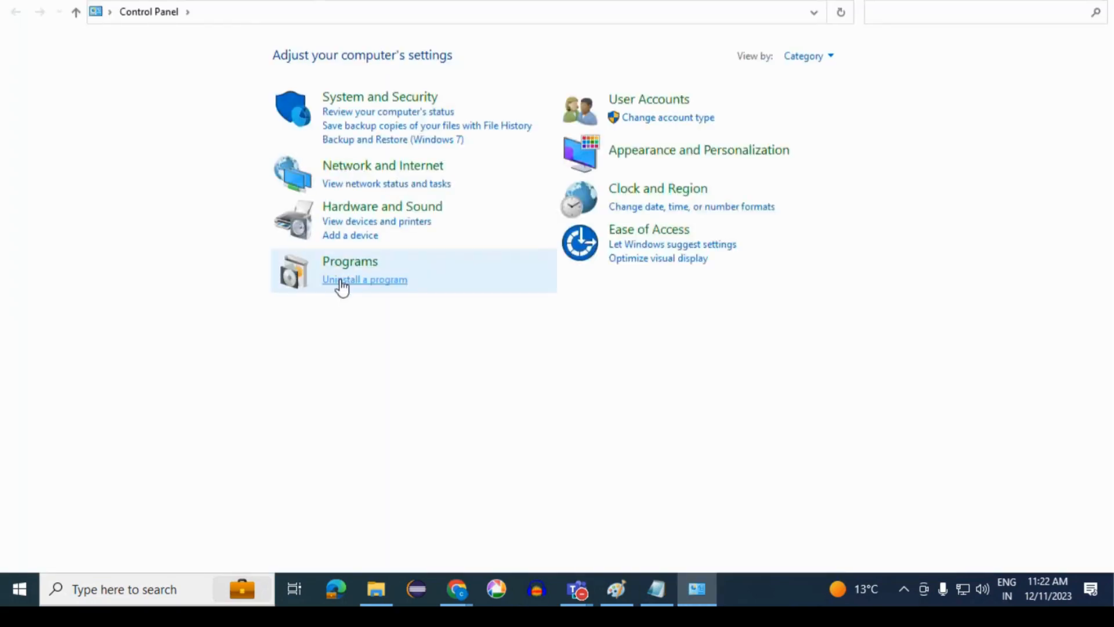
left_click(342, 279)
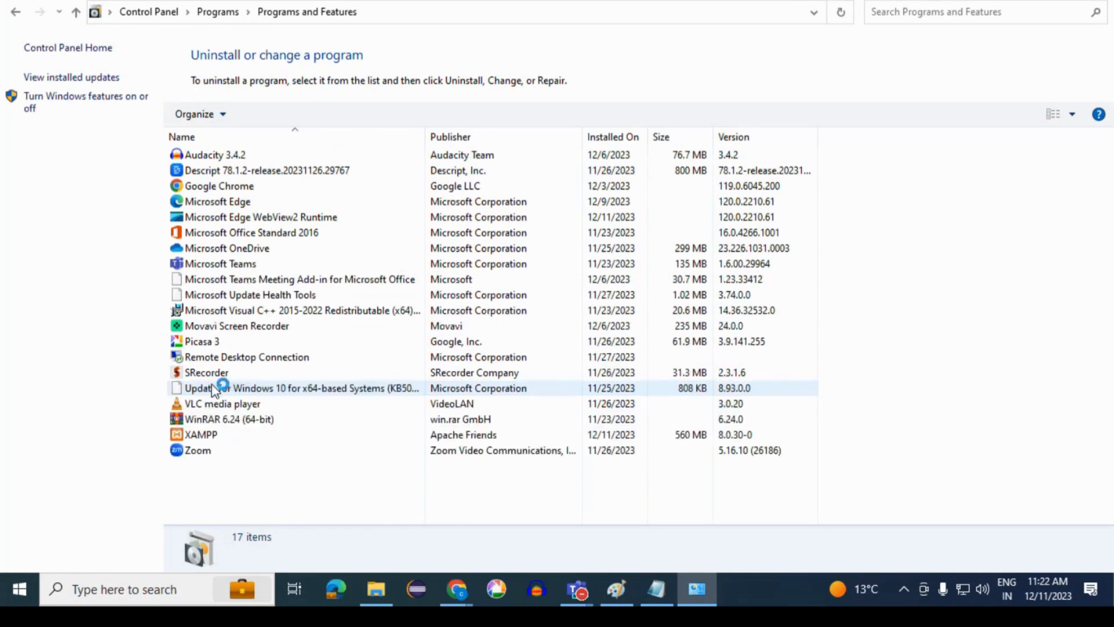
left_click(200, 453)
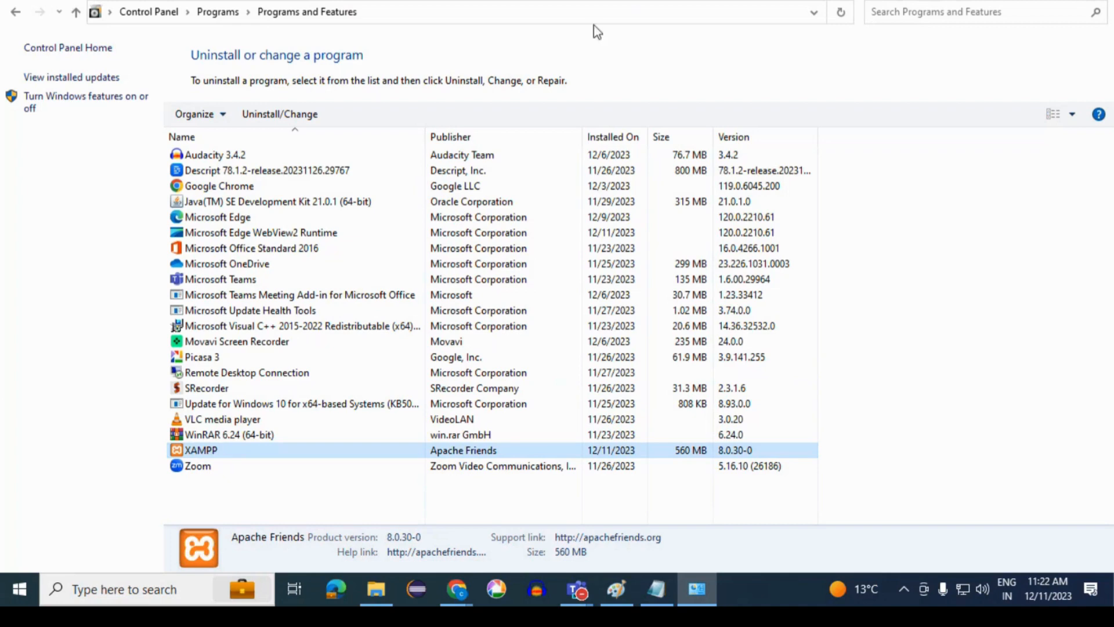
left_click(1100, 1)
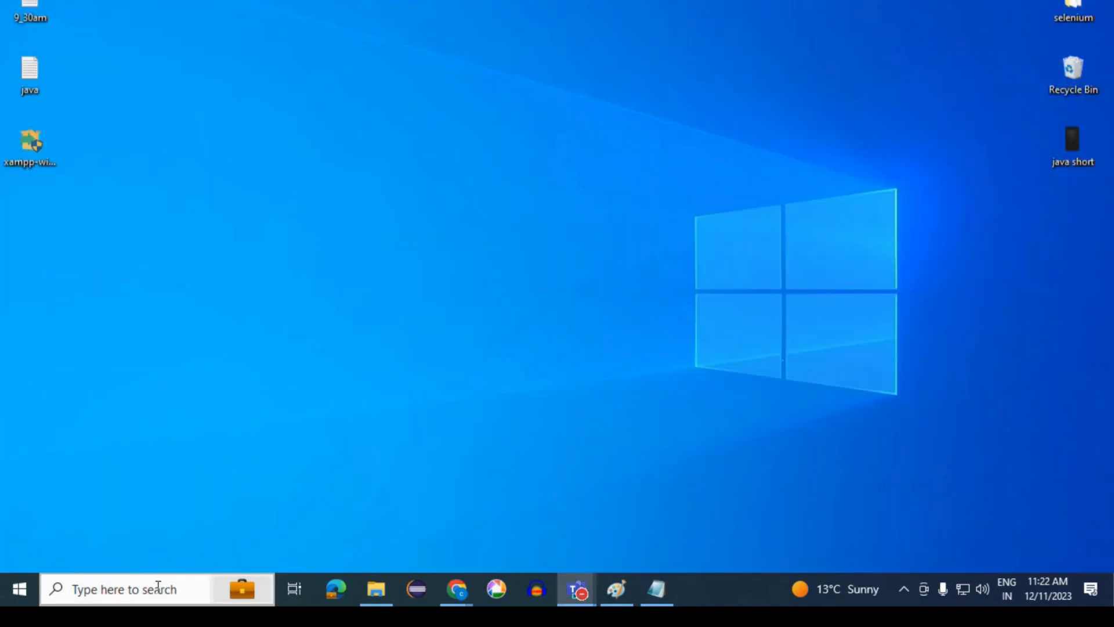
- Search Windows for "xampp" and open the XAMPP Control Panel
left_click(156, 588)
type("xampp")
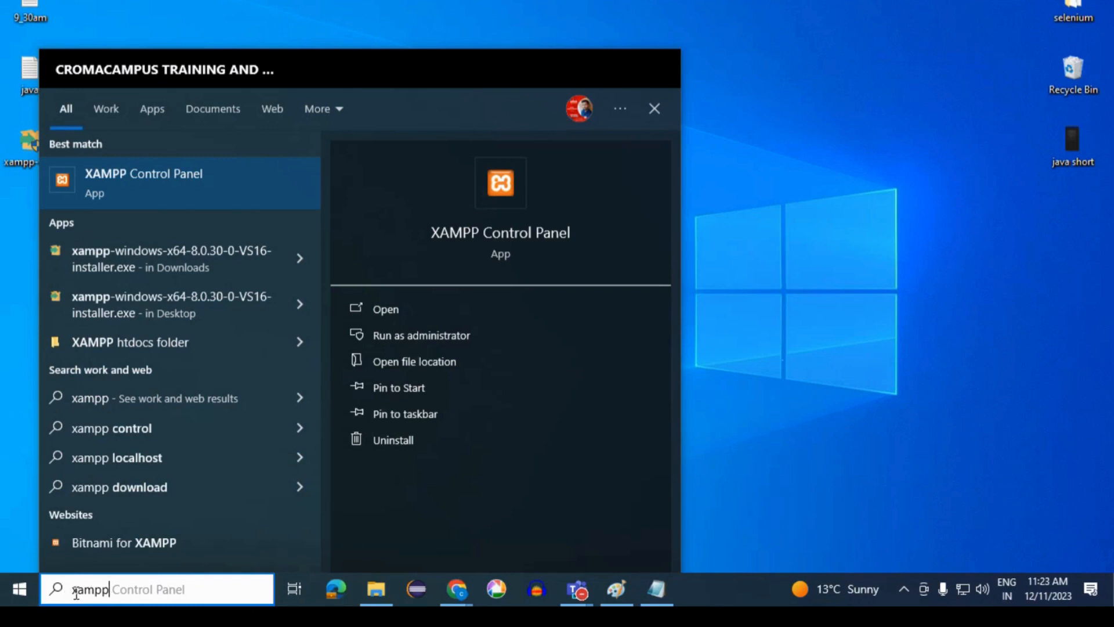
left_click_drag(73, 593, 112, 597)
left_click(112, 596)
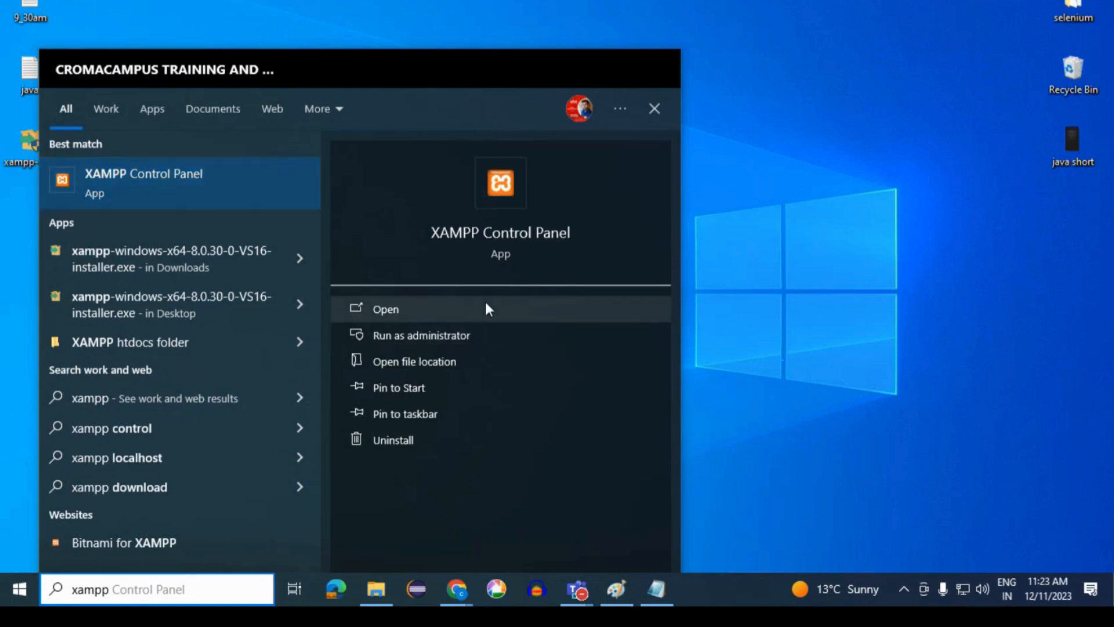
left_click(472, 308)
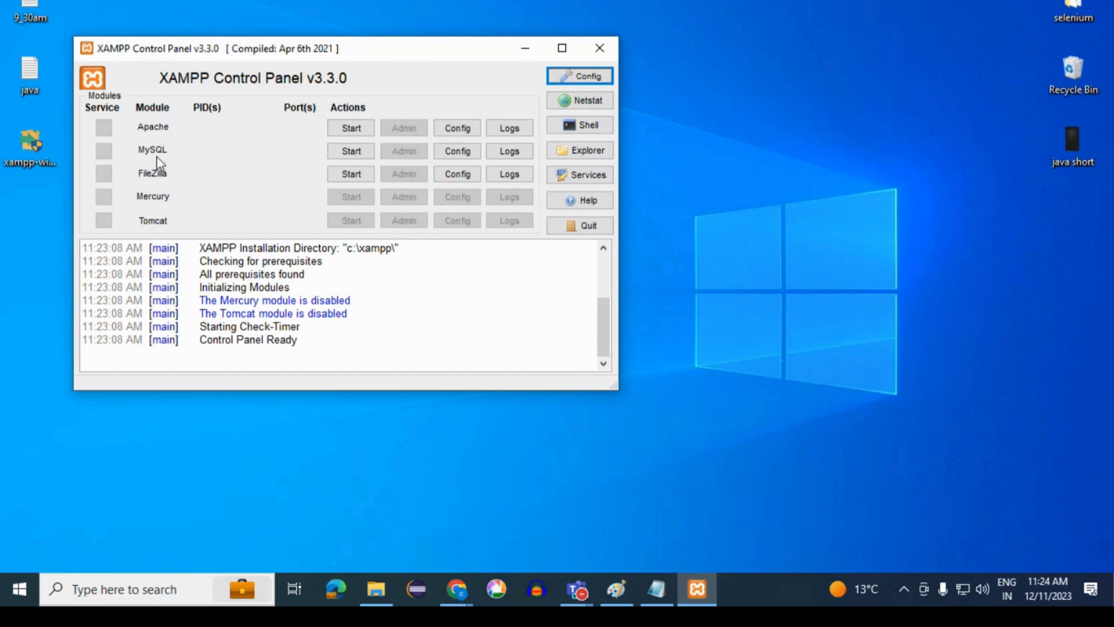
- Start the Apache and MySQL modules and allow mysqld through the firewall on private and public networks
left_click(351, 130)
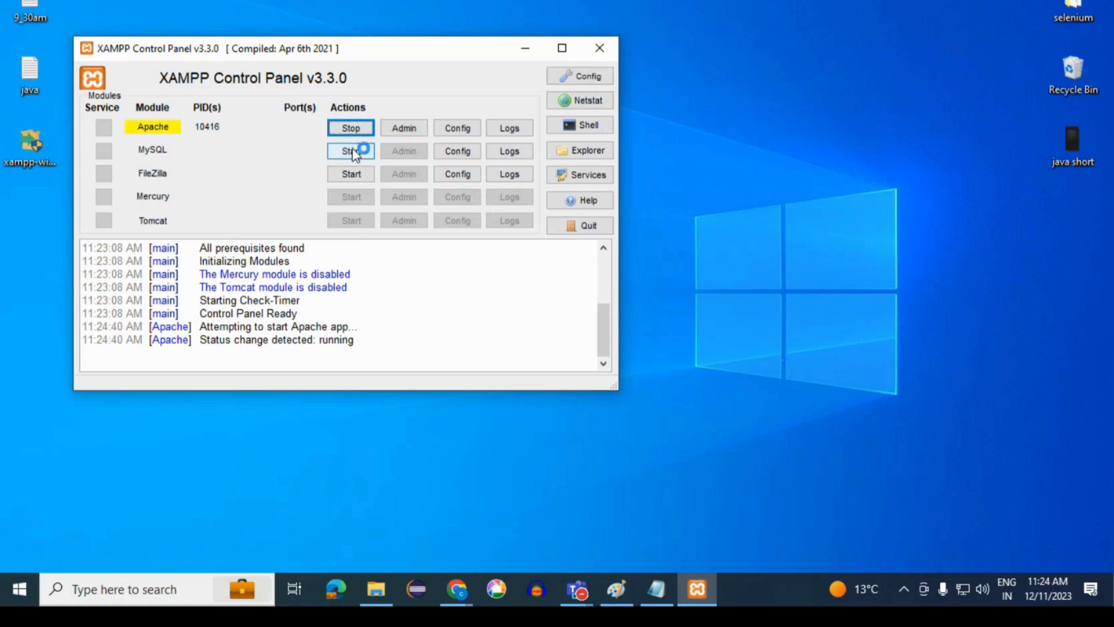
left_click(354, 151)
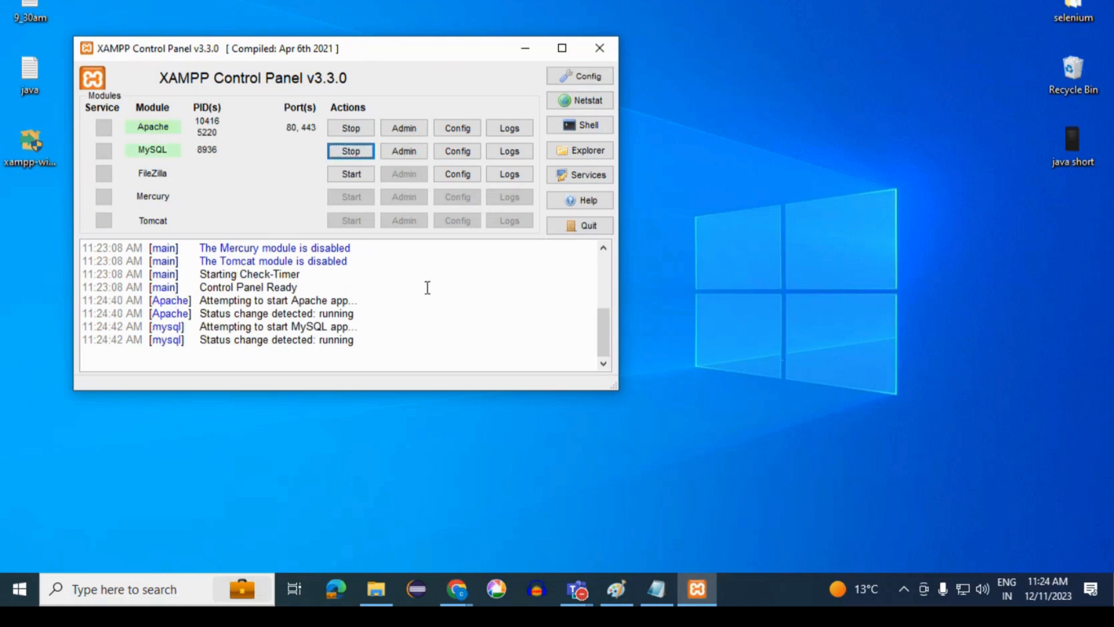
left_click(432, 357)
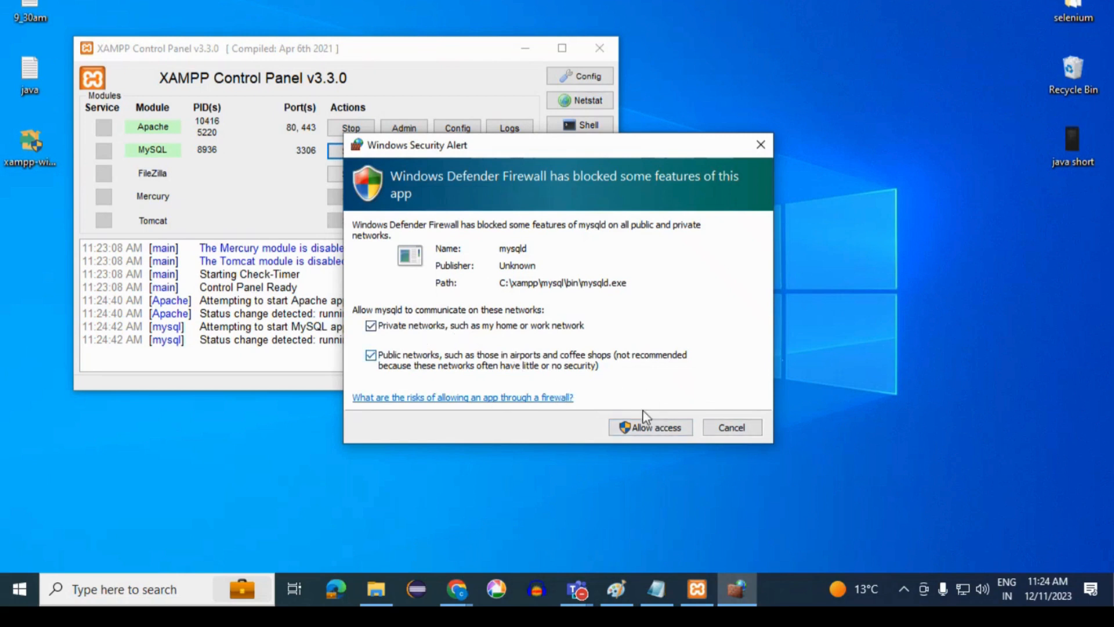
left_click(648, 430)
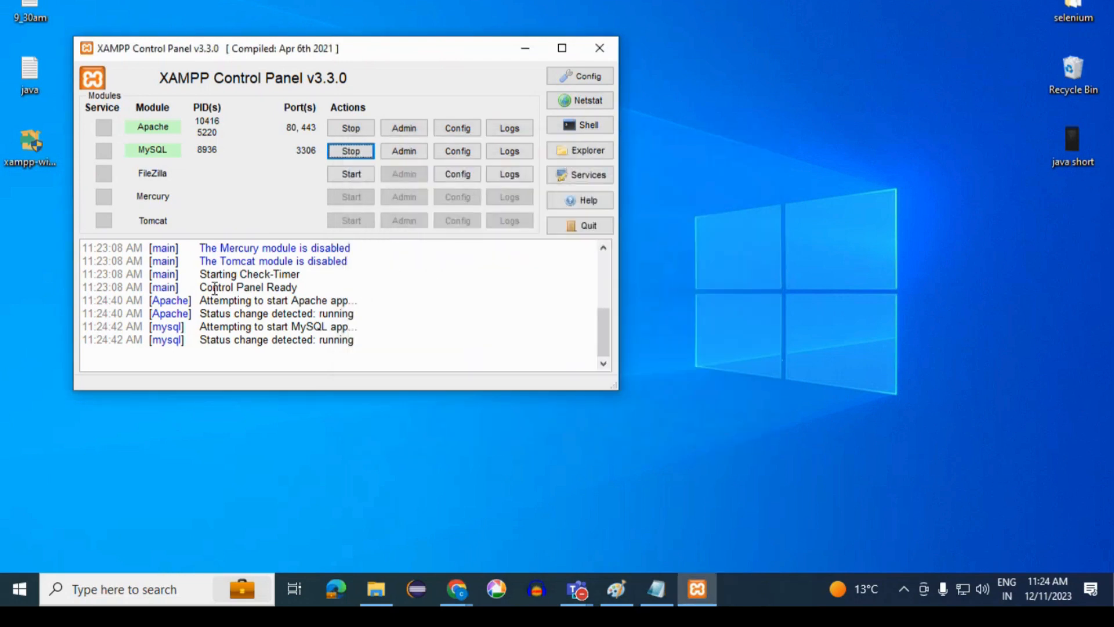
left_click_drag(198, 286, 306, 287)
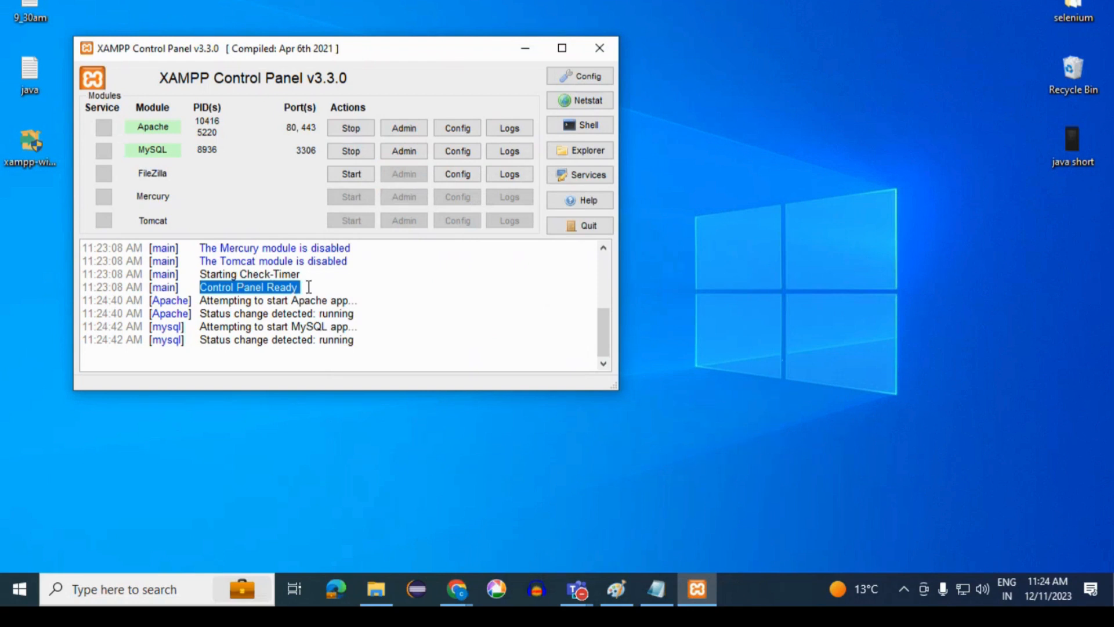
left_click(308, 286)
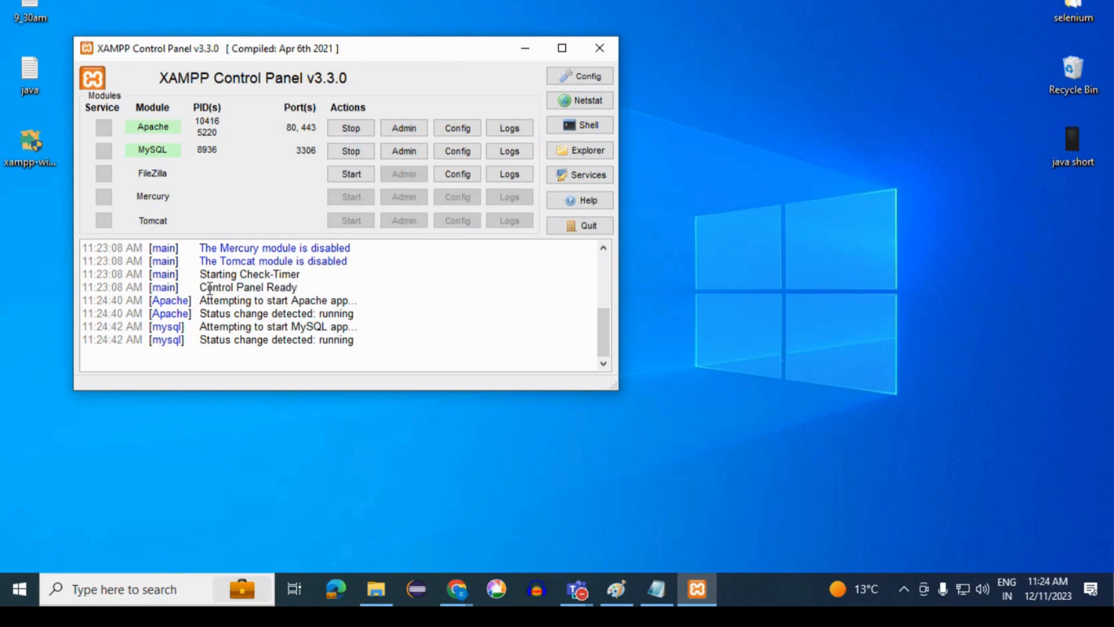
left_click_drag(201, 286, 299, 287)
left_click(304, 287)
- Open the MySQL module's phpMyAdmin administration page in the browser and check its localhost/phpmyadmin/ address
left_click(406, 153)
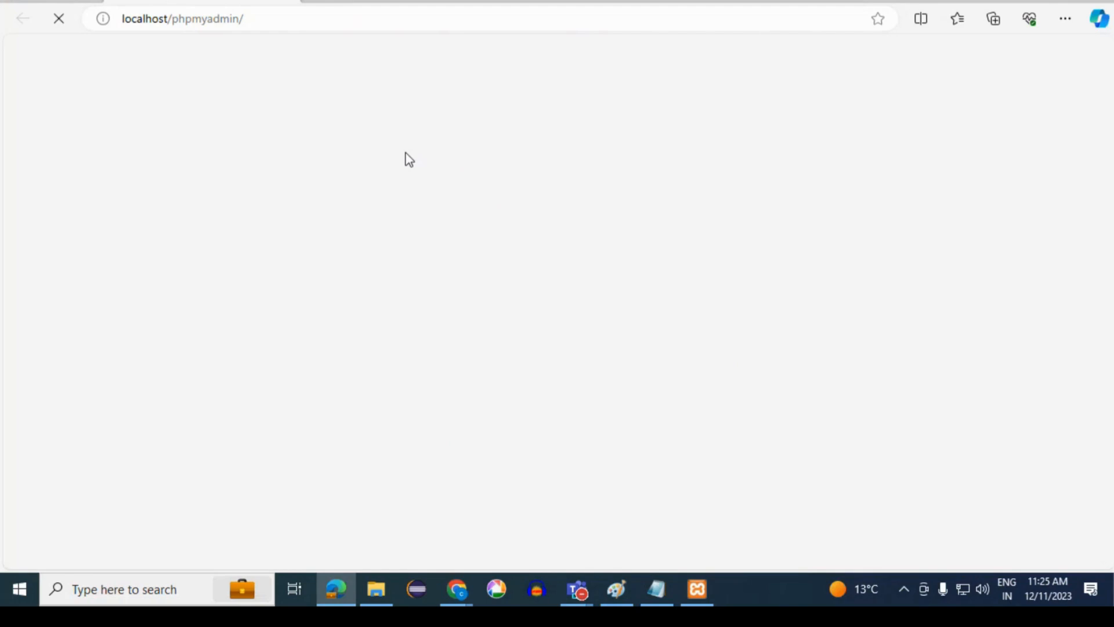
left_click_drag(172, 21, 249, 22)
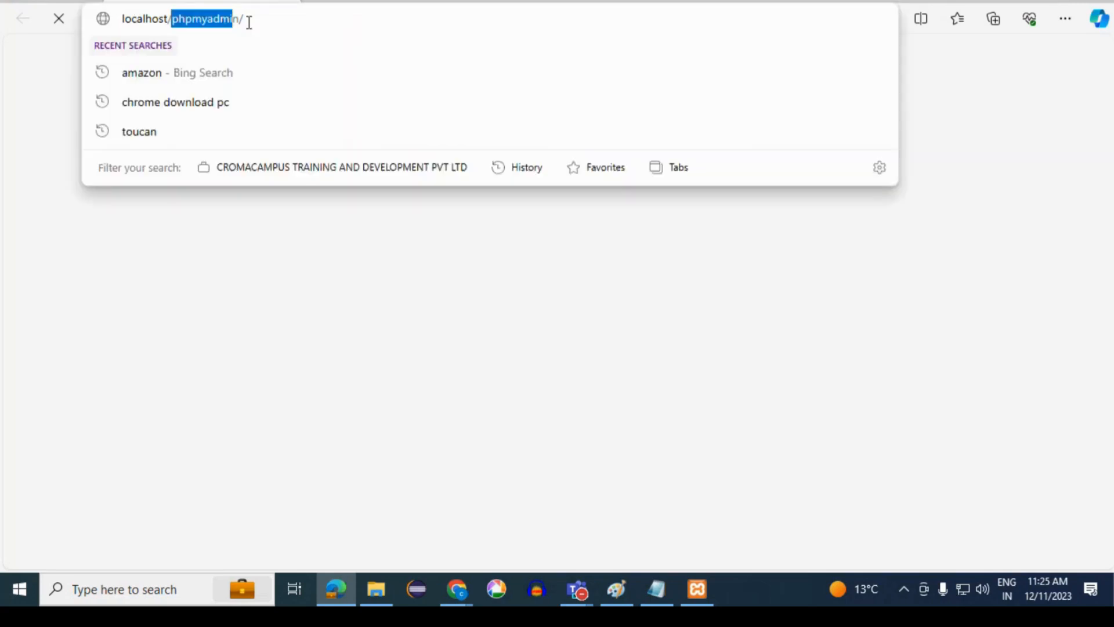
left_click(253, 23)
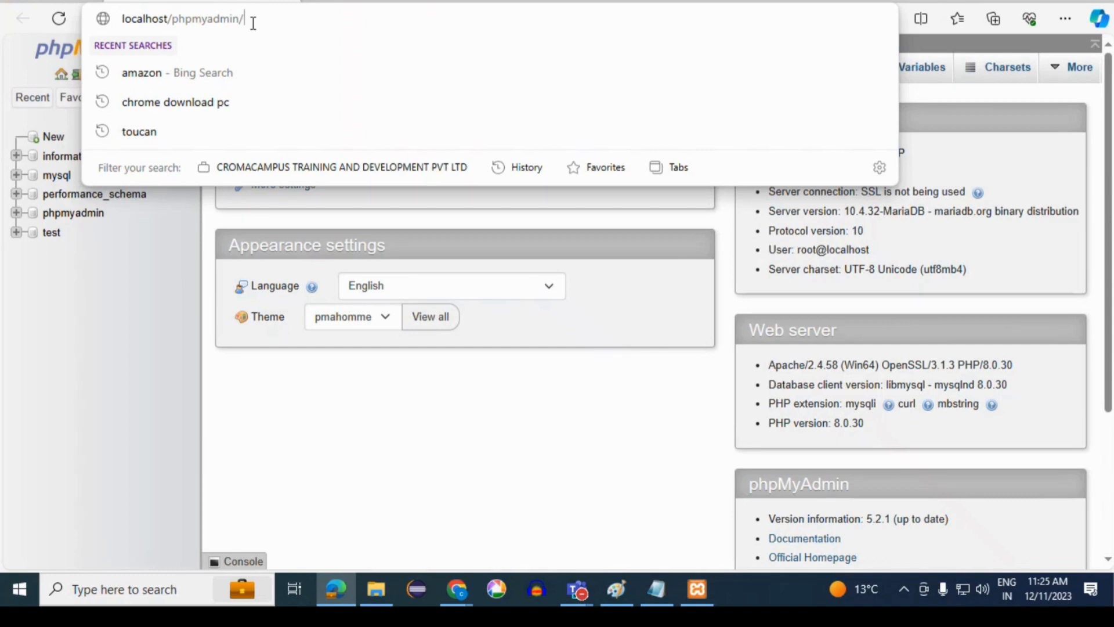
left_click(403, 405)
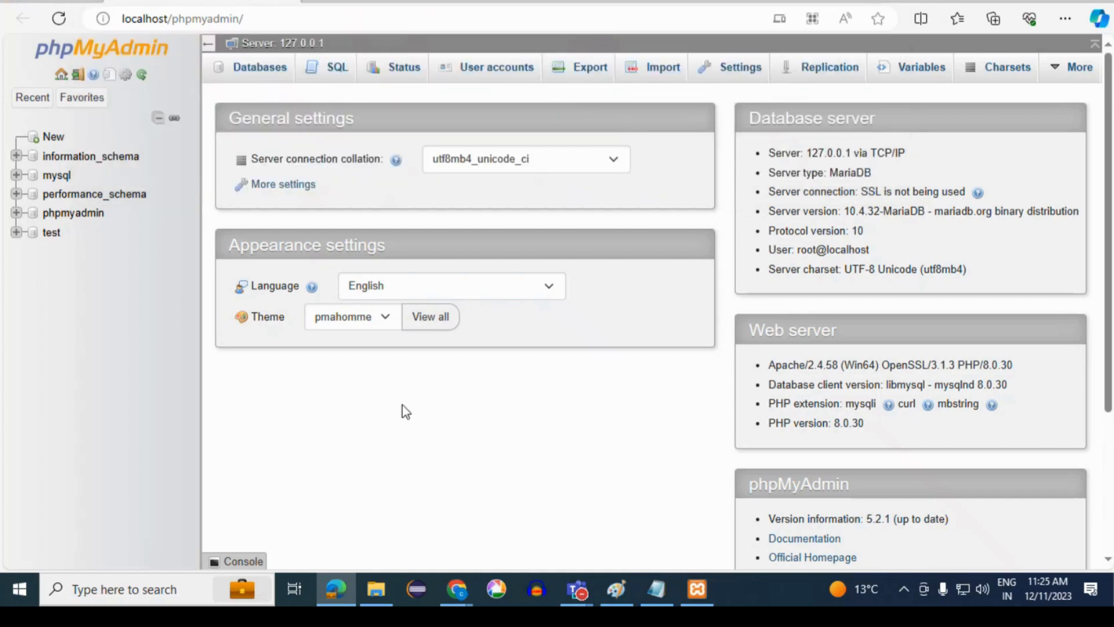